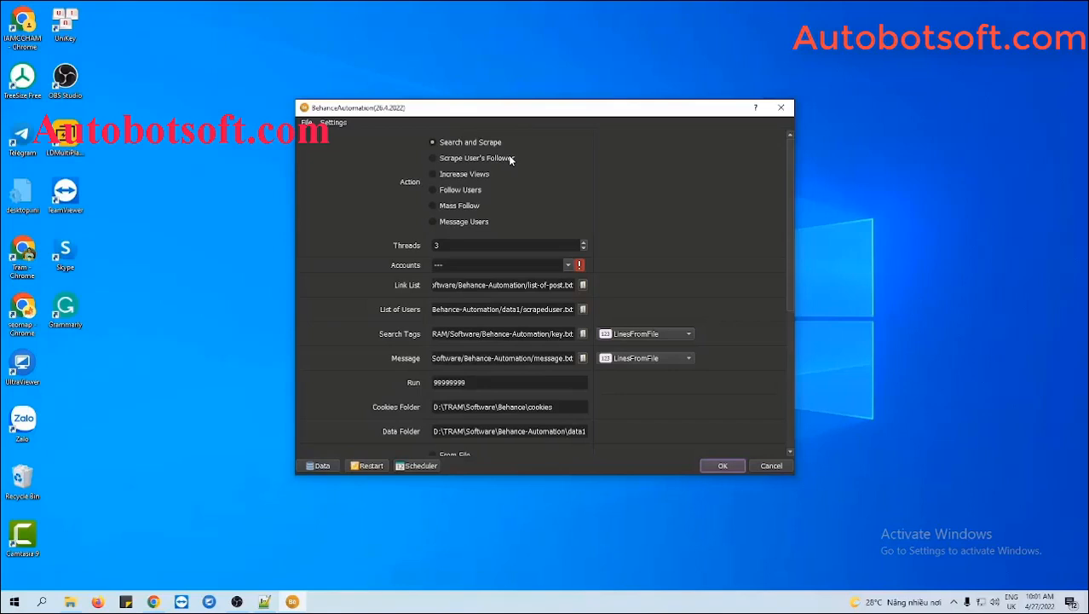
Choose Increase Views as the task and open the account Database Manager.
left_click(434, 173)
left_click(321, 465)
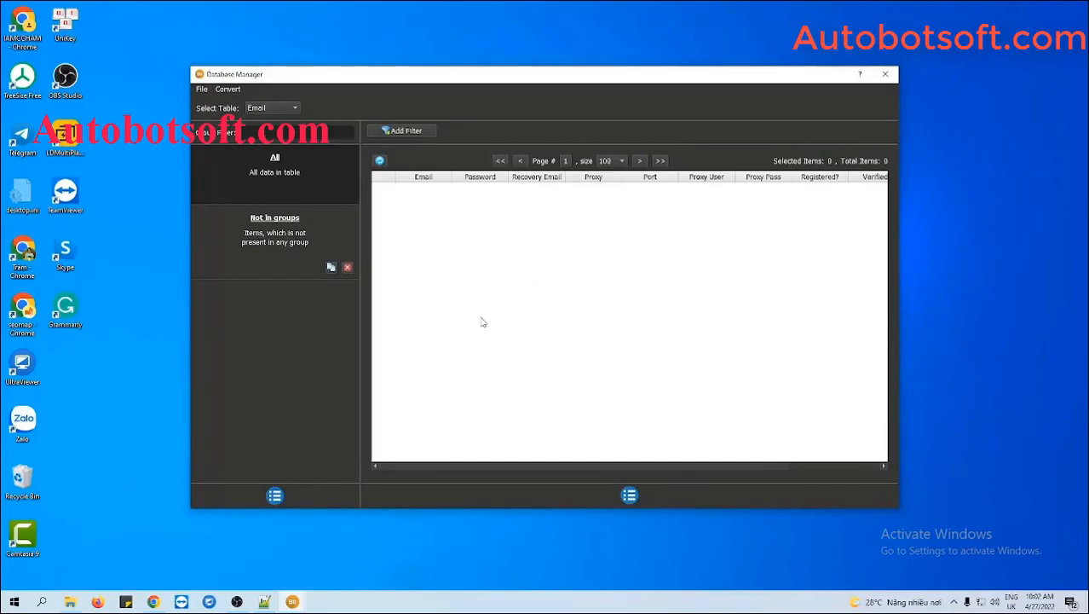
Add an account group named Tutorial and select it as the working group.
left_click(274, 496)
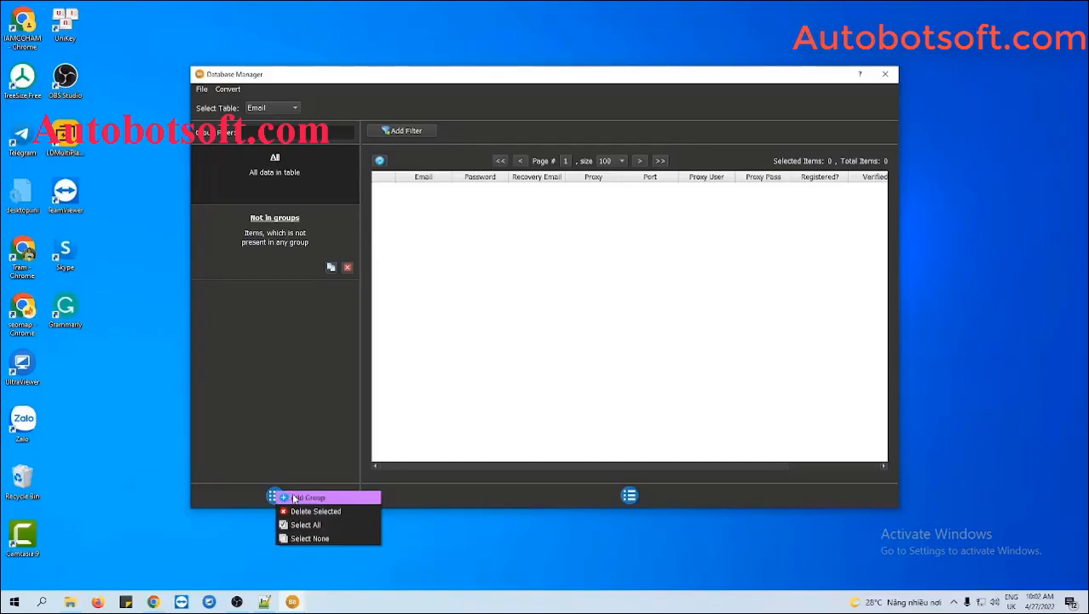
left_click(295, 497)
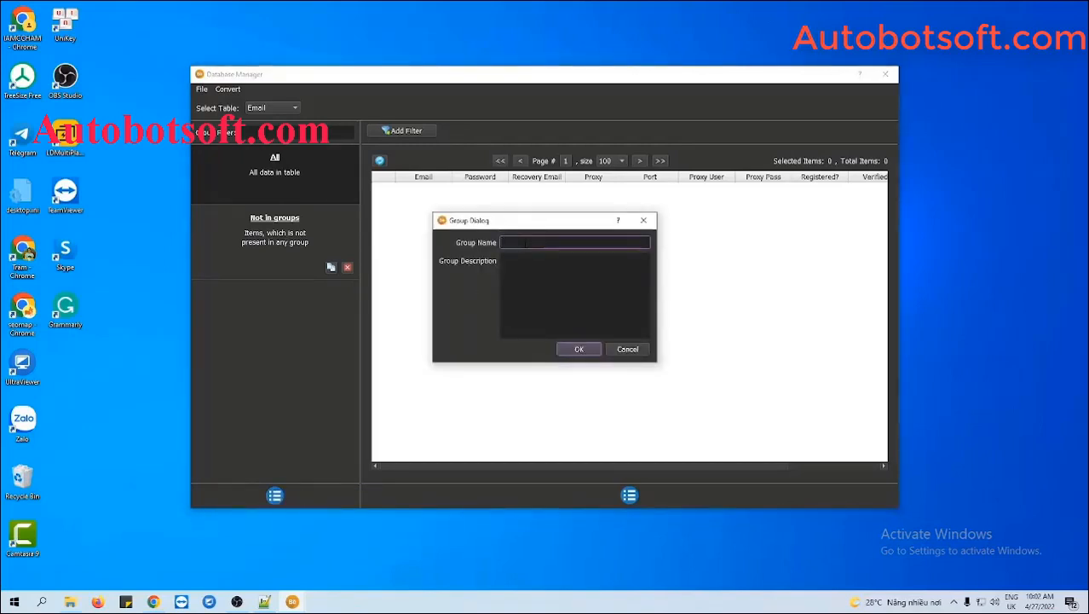
type("Tutorial")
left_click(568, 349)
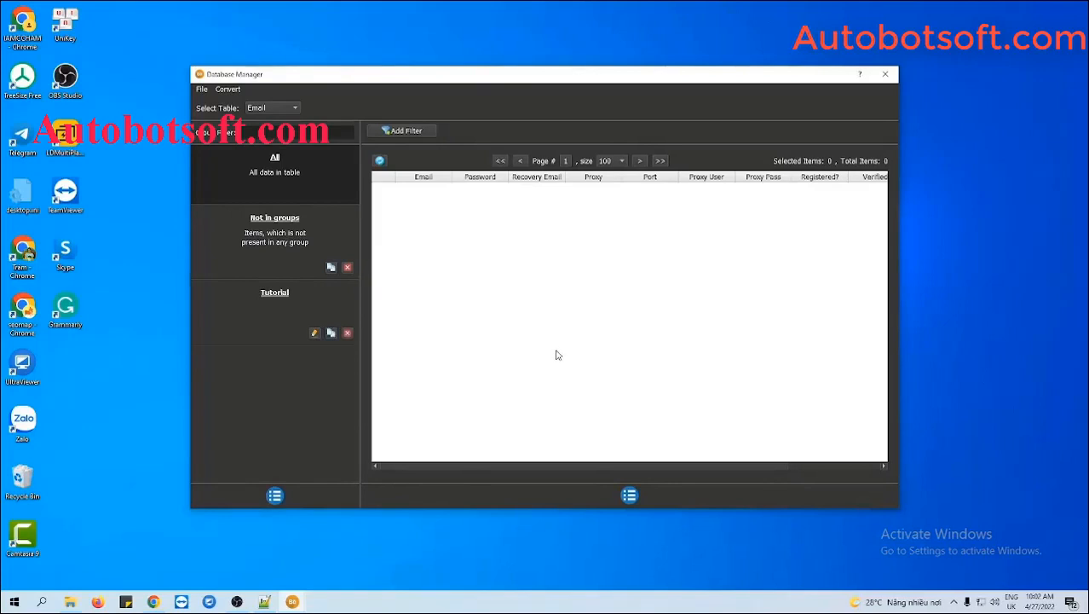
left_click(285, 303)
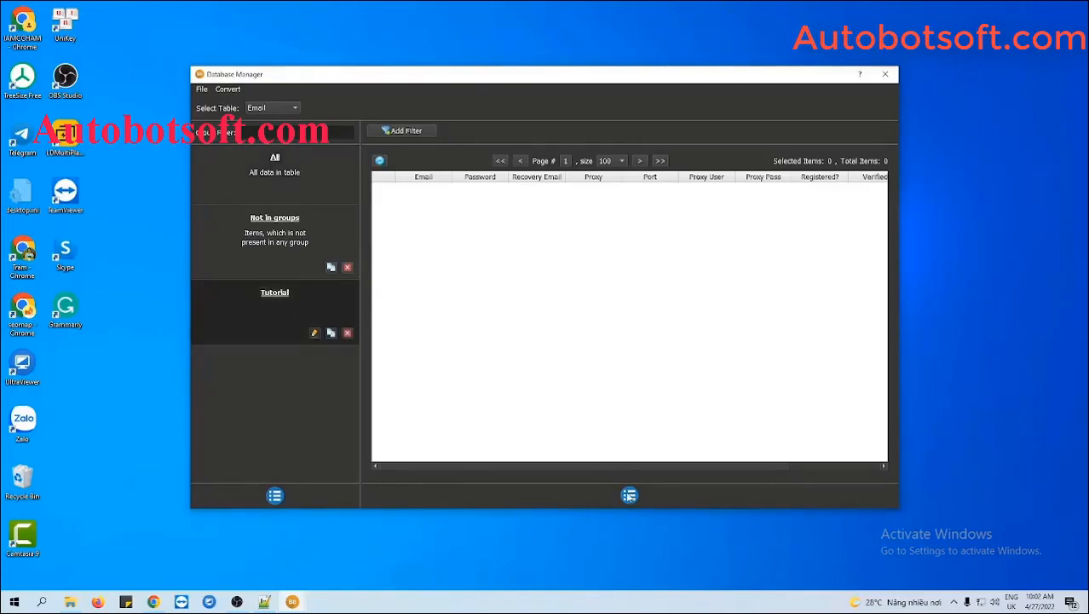
left_click(629, 495)
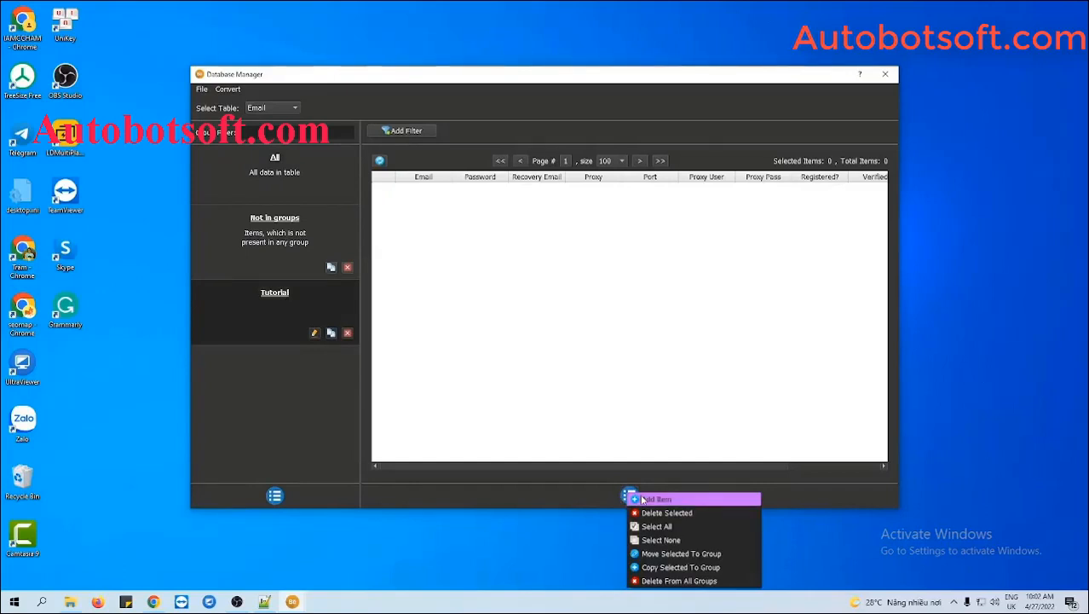
Start a new account item and enter its e-mail, password and recovery e-mail.
left_click(644, 500)
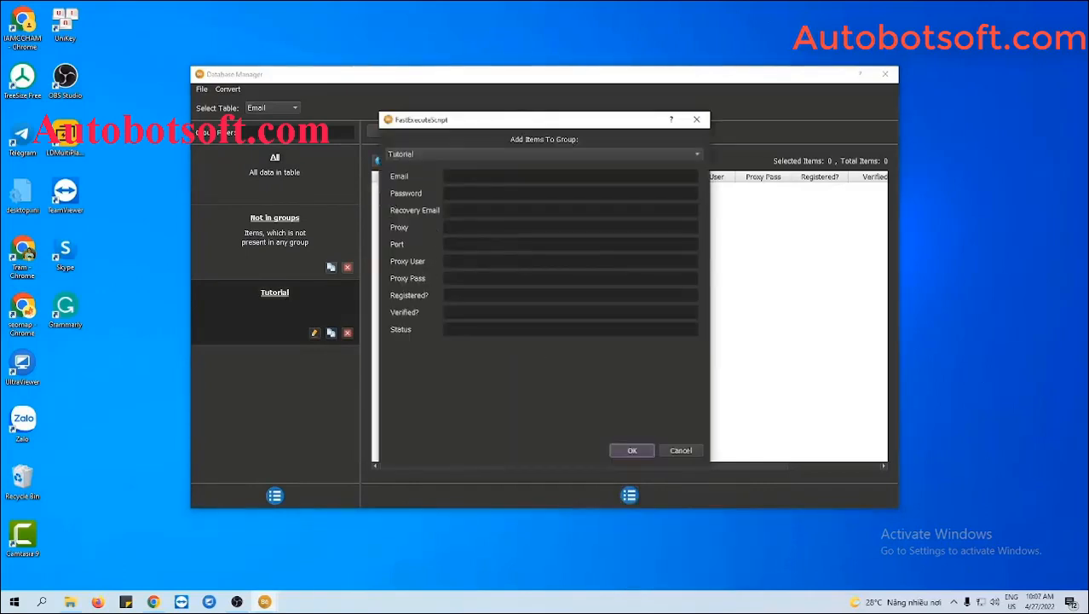
left_click(475, 179)
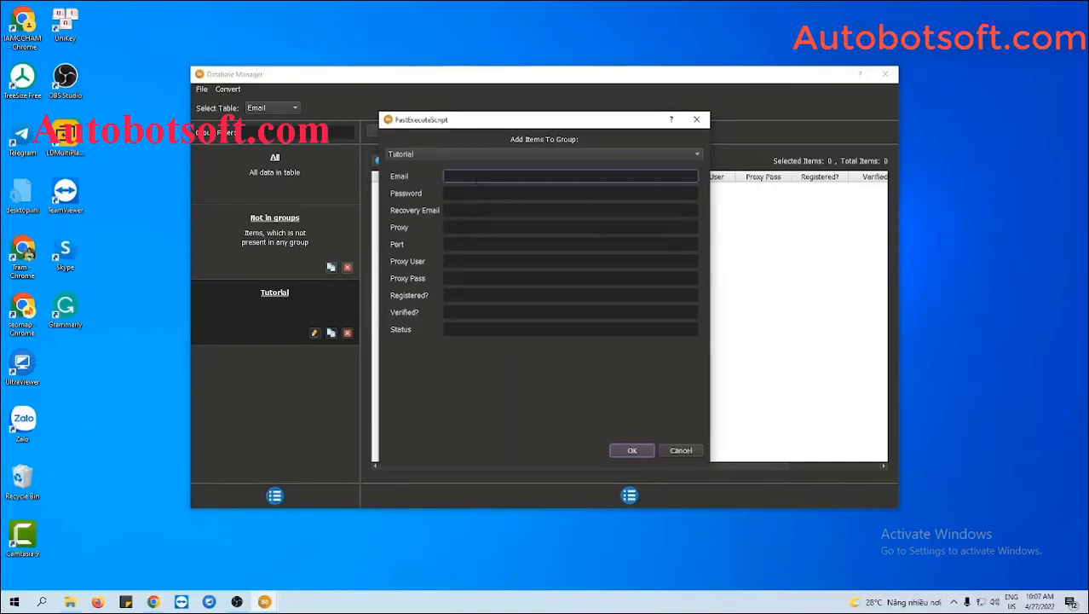
left_click(510, 193)
type("123")
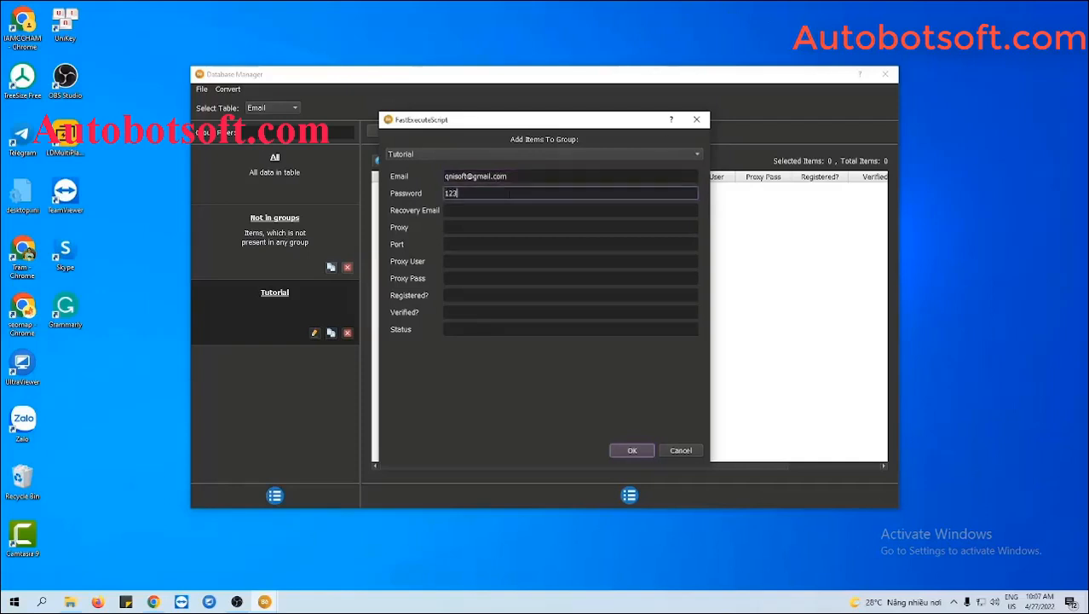
type("45678")
left_click(500, 209)
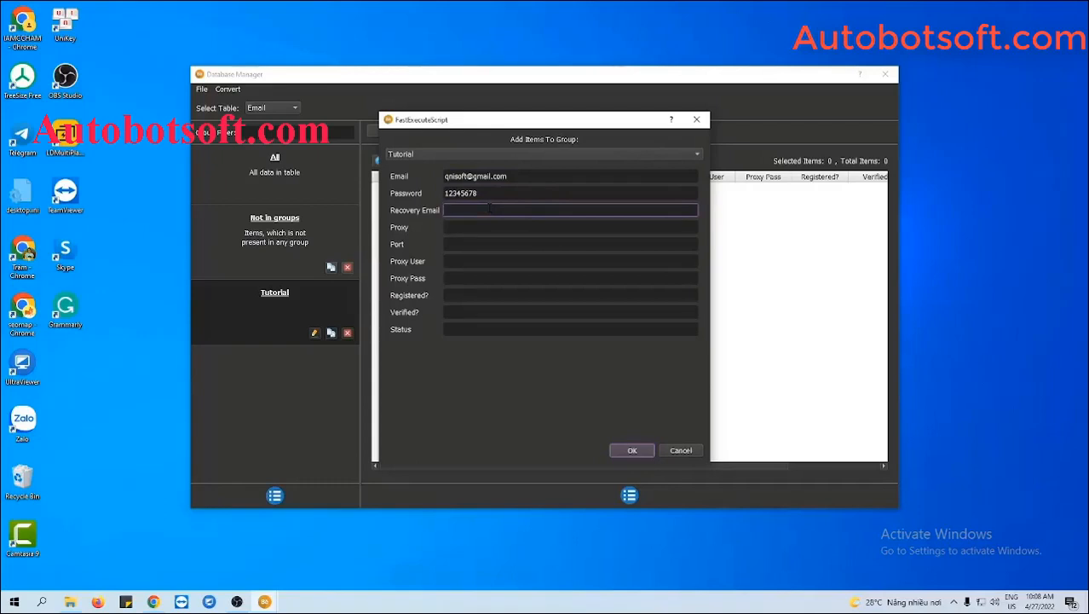
Give the account proxy 116.105.131.74 with port 3138 and save it to Tutorial.
left_click(509, 227)
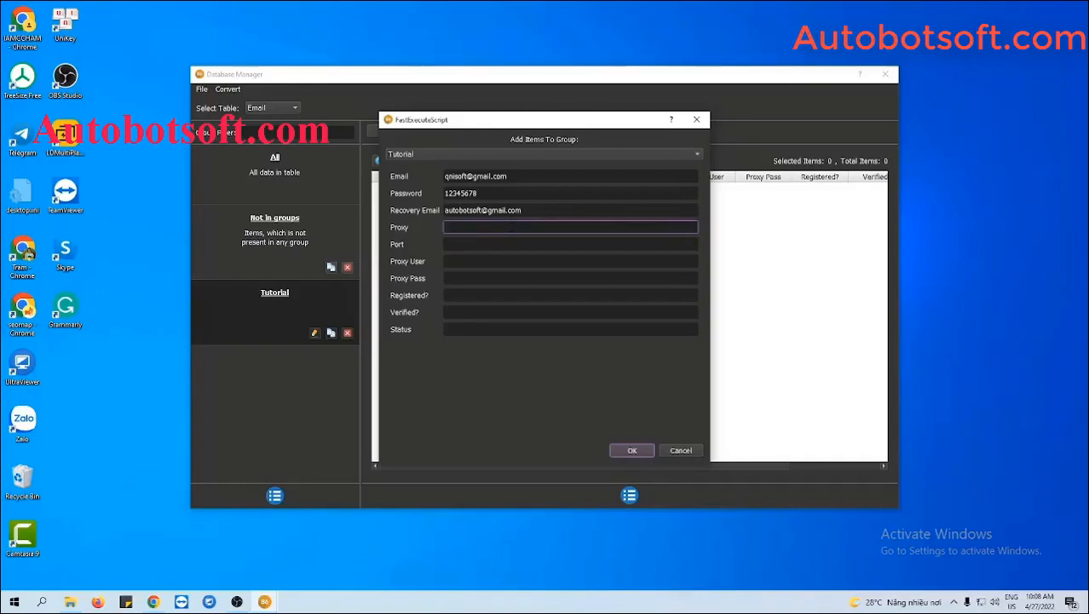
type("116.105.131.74")
key("Tab")
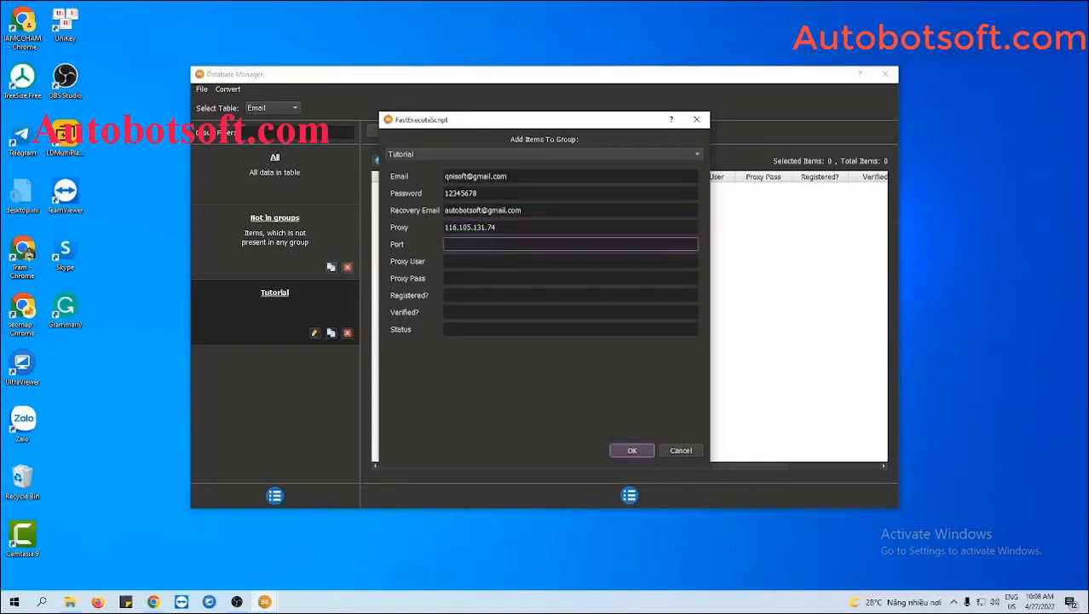
type("3138")
left_click(496, 263)
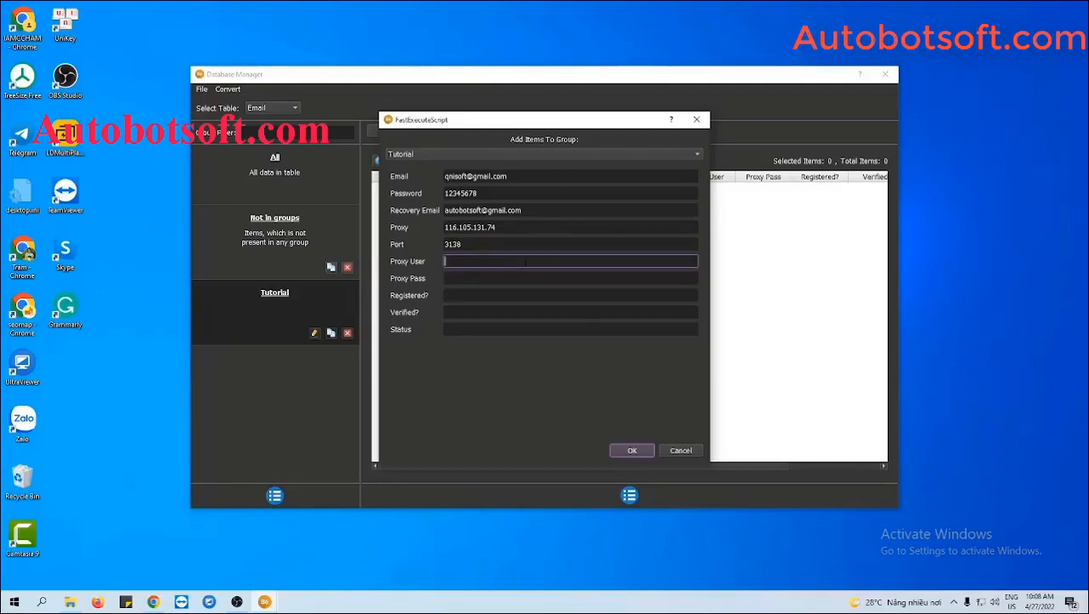
left_click(632, 451)
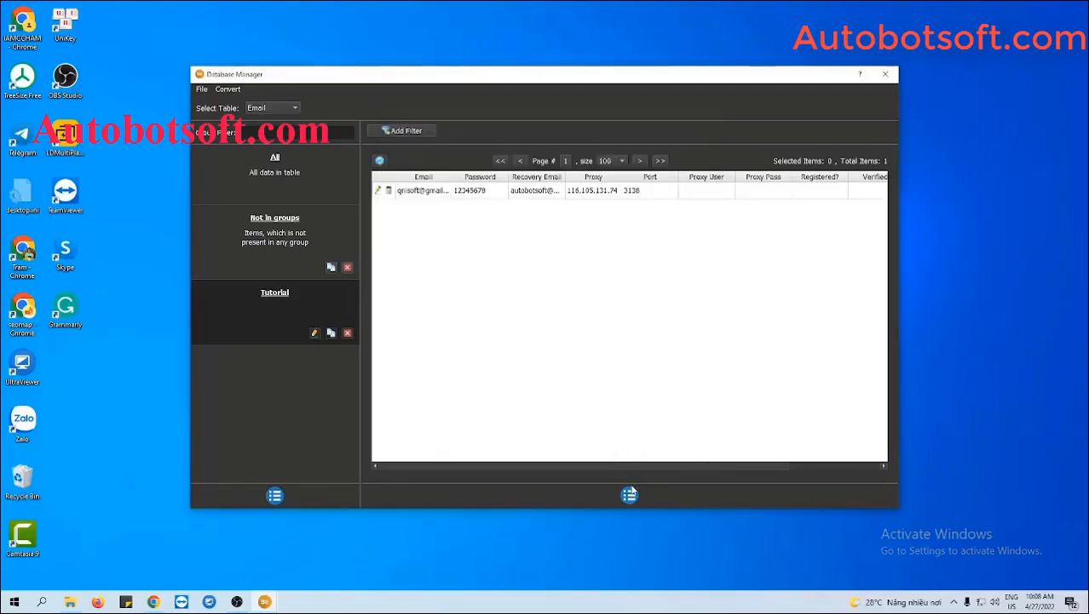
left_click(630, 495)
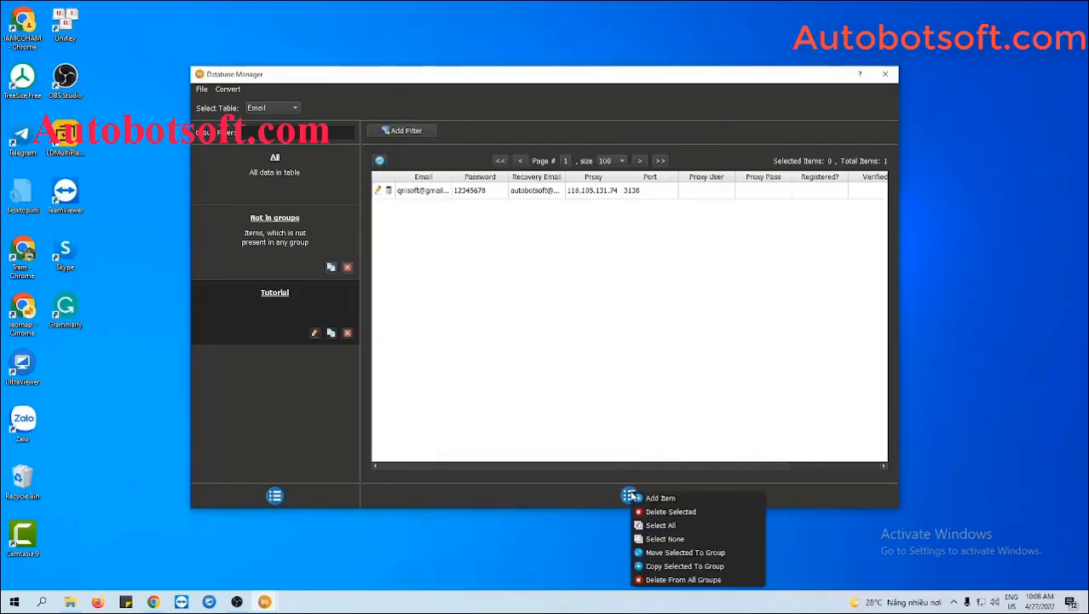
left_click(634, 358)
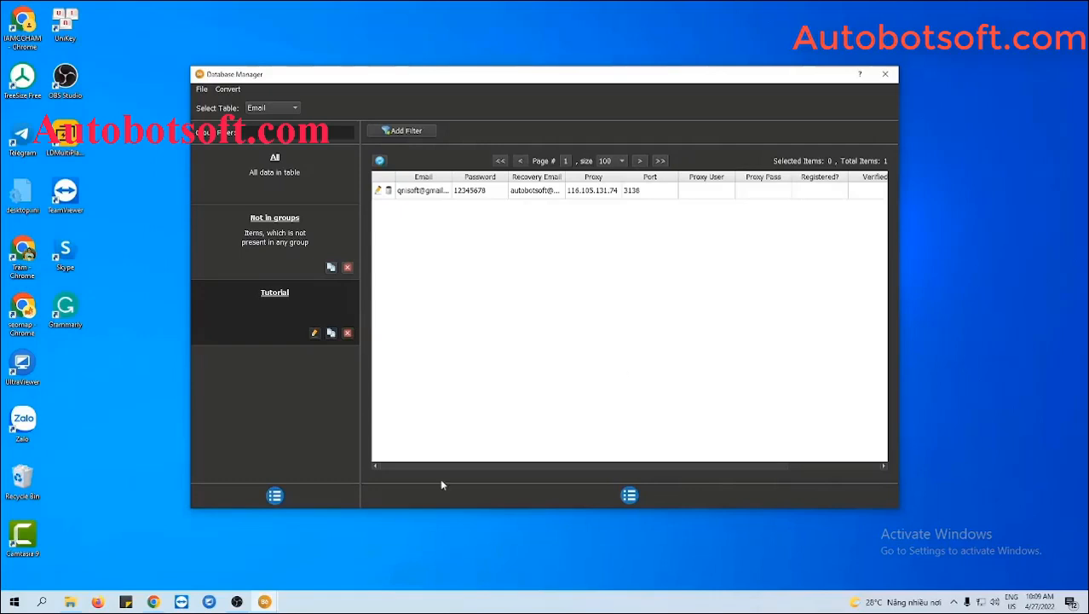
left_click(67, 597)
Create an empty accounts.txt in the Behance-Automation folder and open it in Notepad++.
right_click(146, 389)
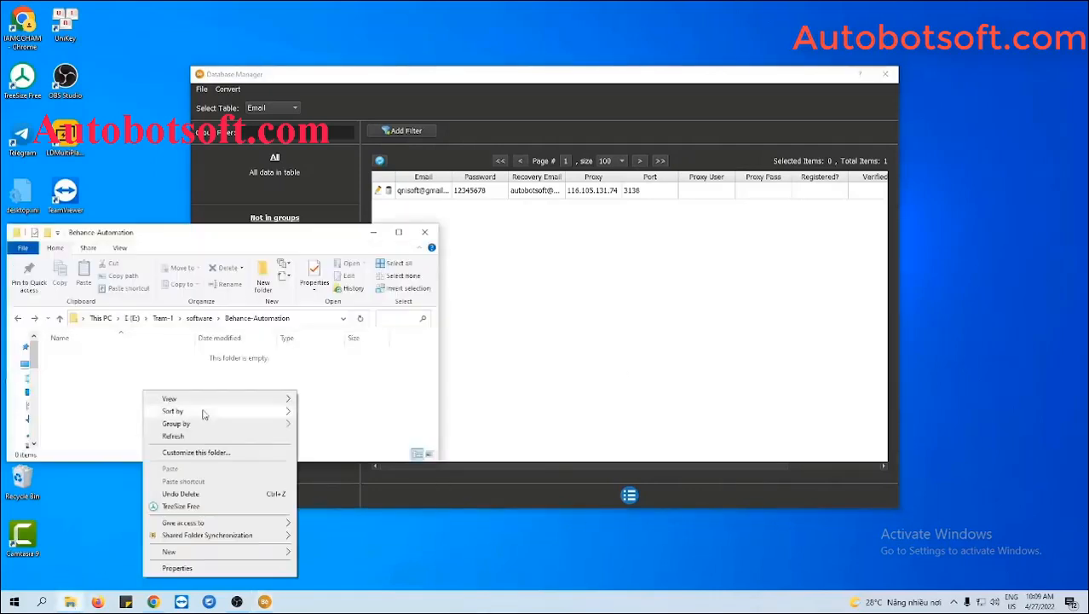
mouse_move(198, 557)
left_click(332, 525)
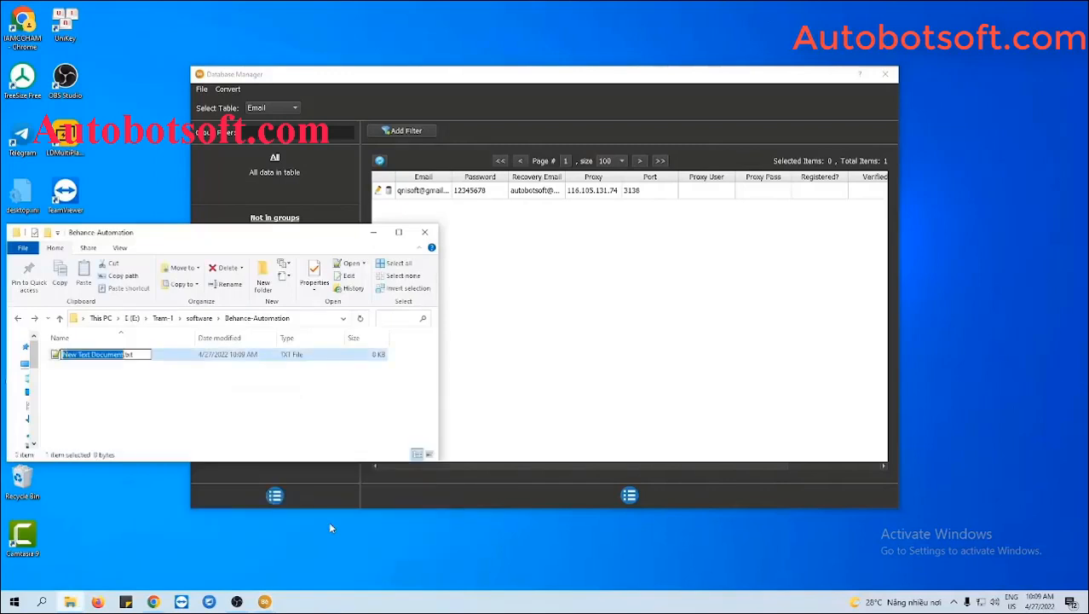
type("accounts")
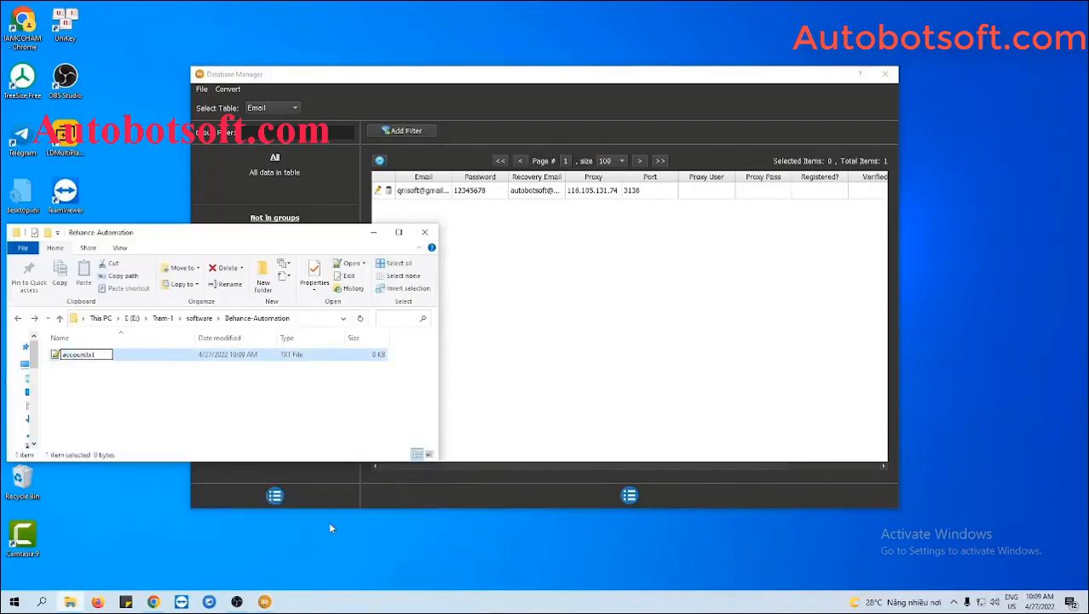
key("Return")
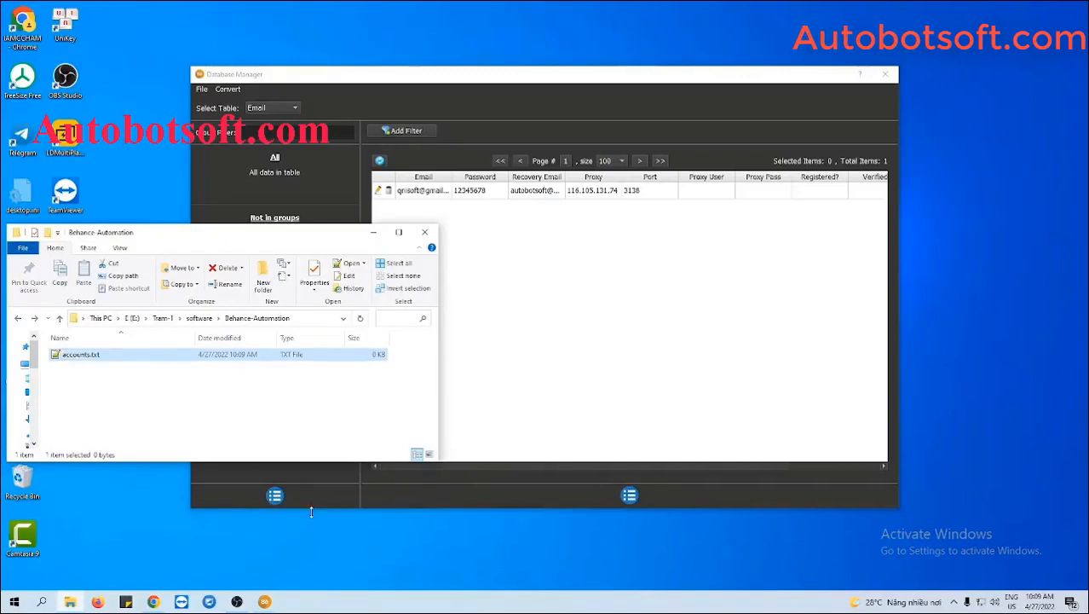
double_click(156, 356)
left_click(339, 241)
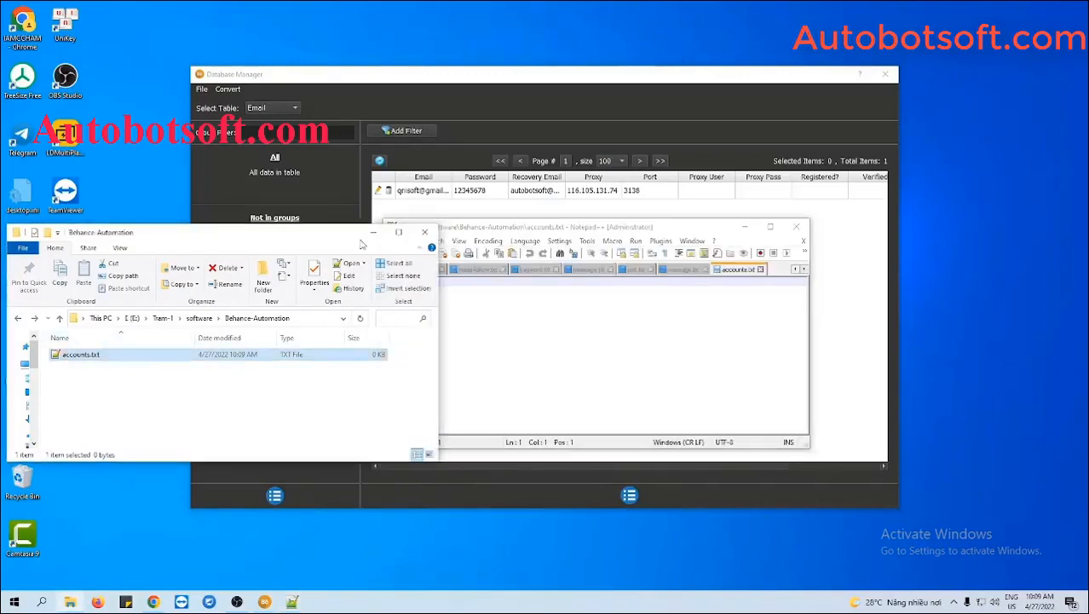
Write one comma-separated account line ending in proxy 116.105.131.74:3138 and save accounts.txt.
left_click(374, 233)
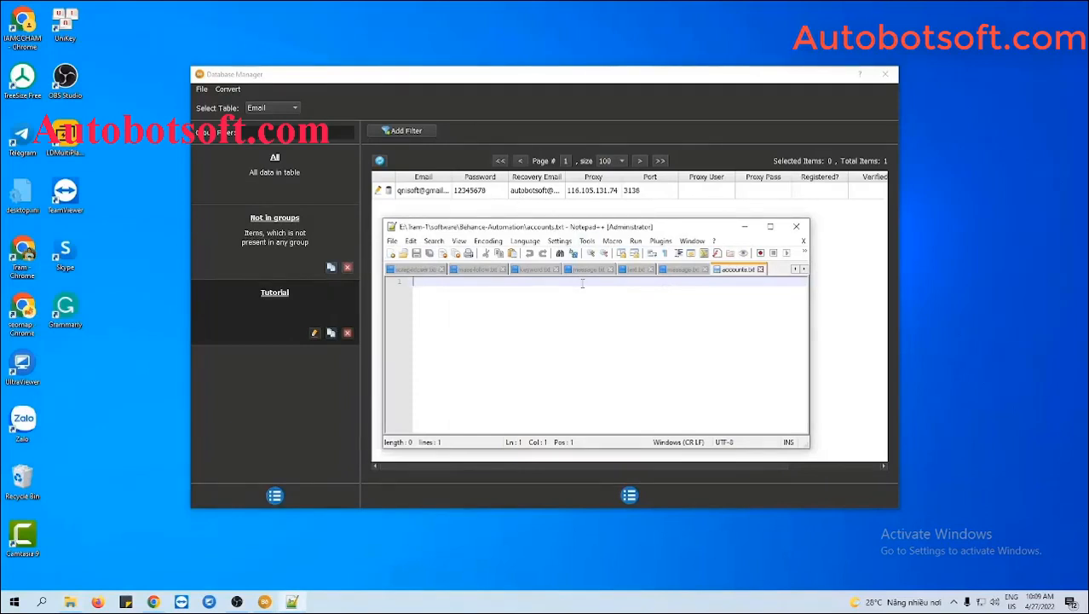
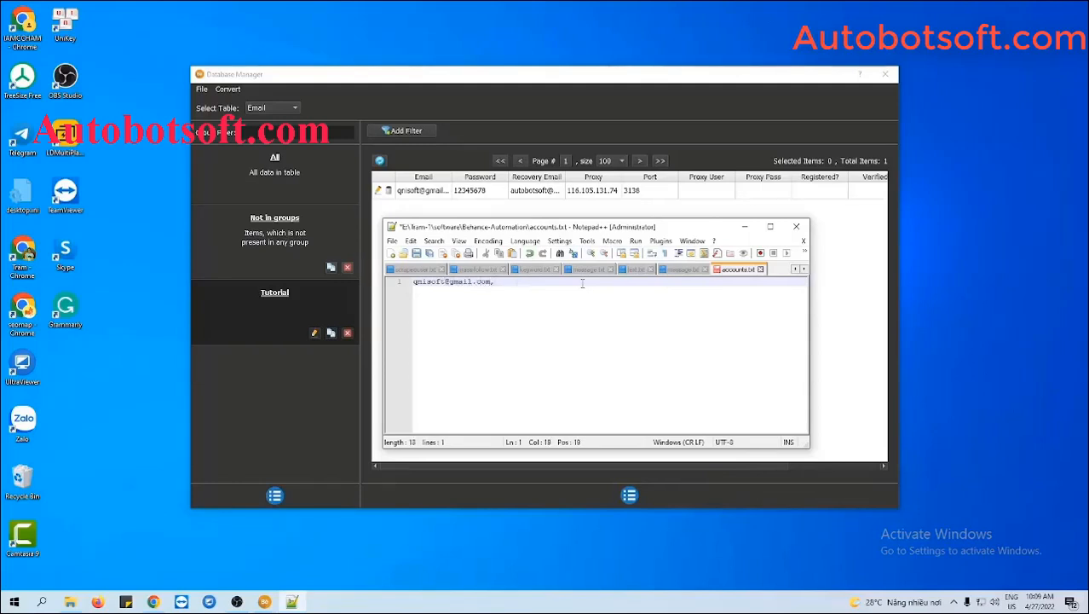
type("12345678")
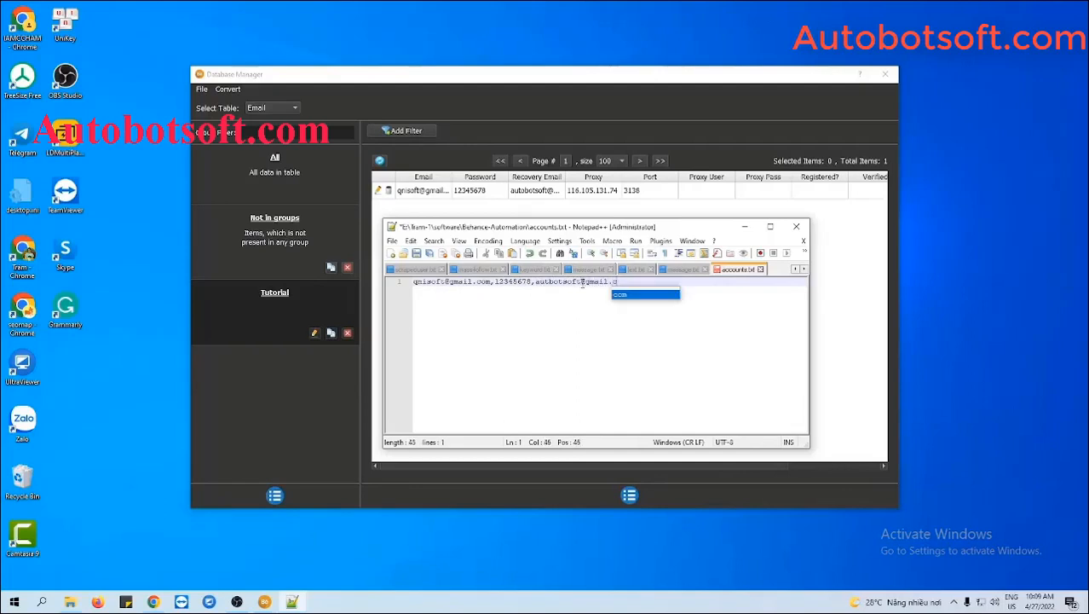
type(",")
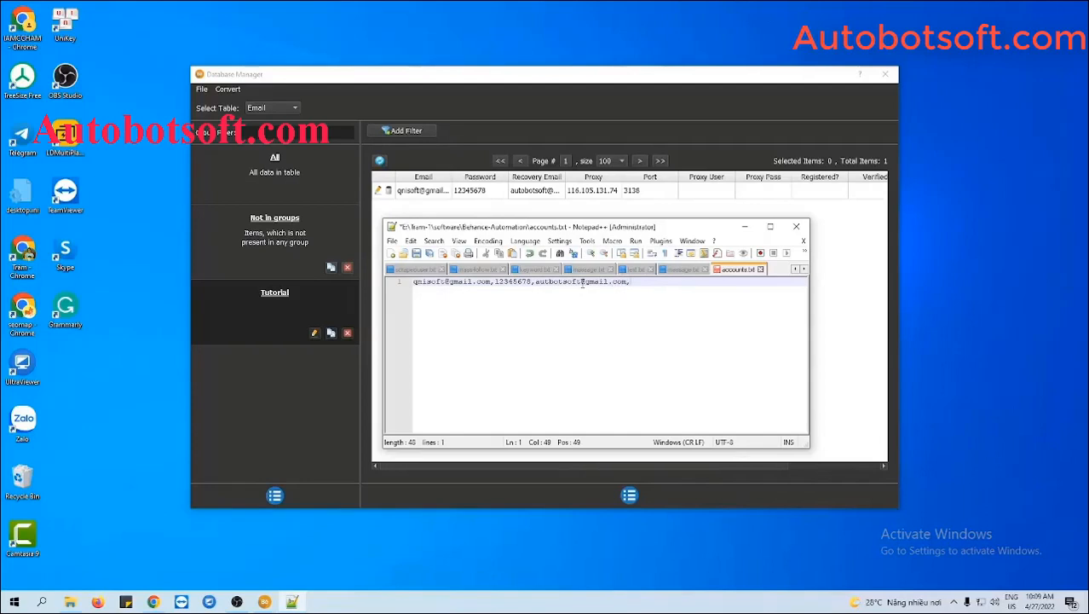
type("116.105.131.74")
type("3138")
key("Return")
key("Return")
key("Return")
key("Return")
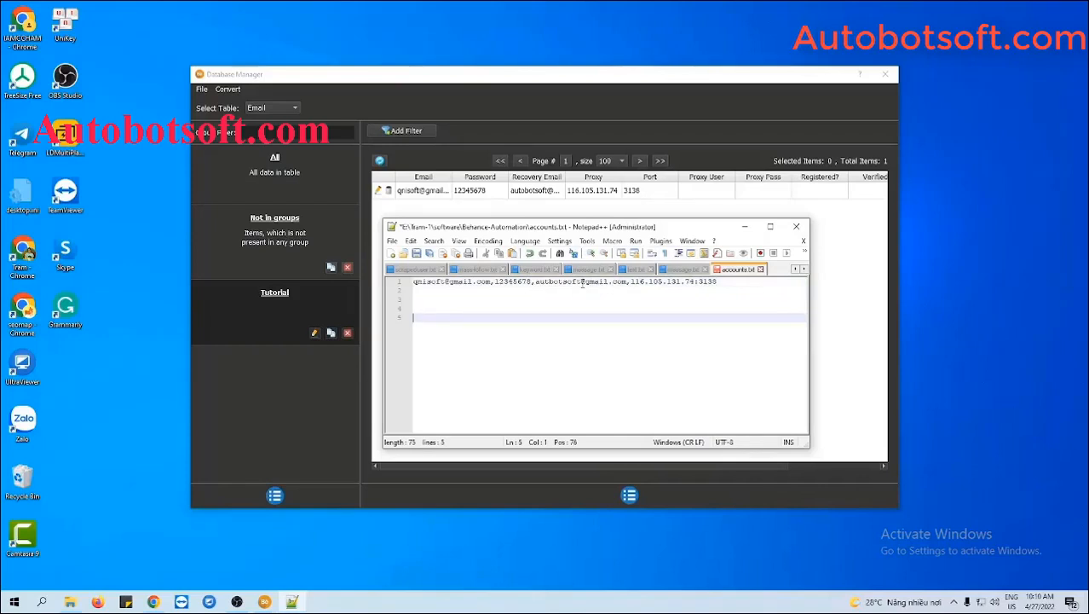
key("BackSpace")
key("BackSpace")
key("BackSpace")
key("BackSpace")
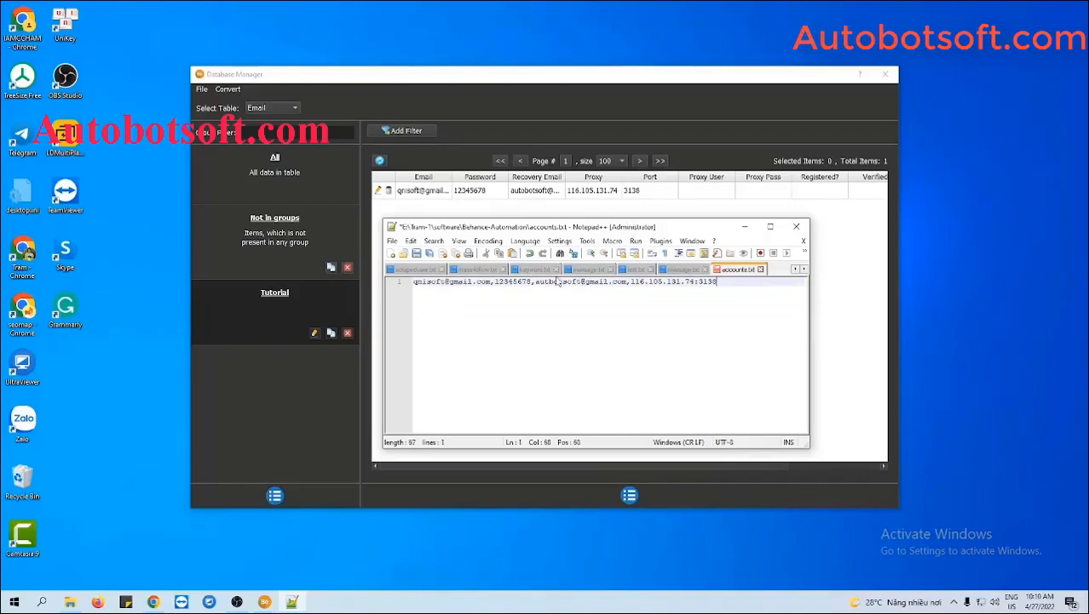
key("ctrl+s")
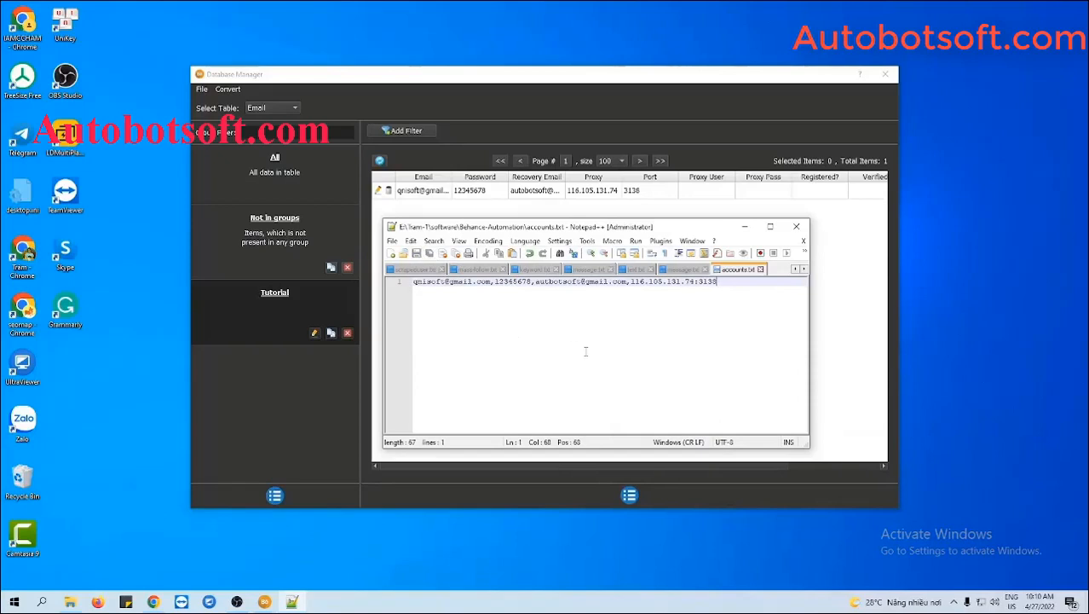
left_click(745, 228)
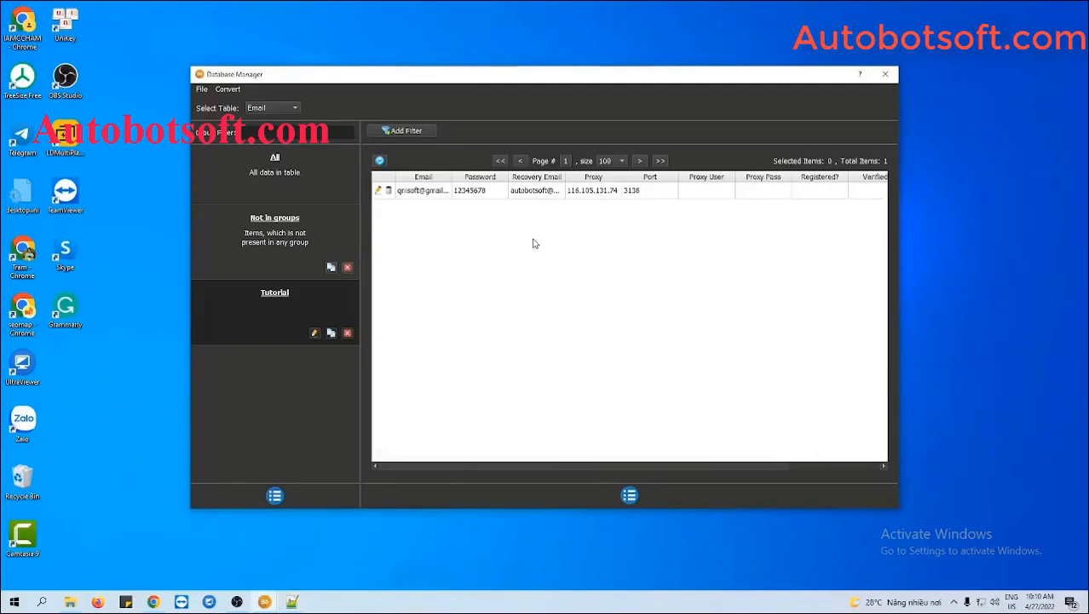
Import accounts.txt via Convert > Import Csv, creating a new Csv group.
left_click(236, 90)
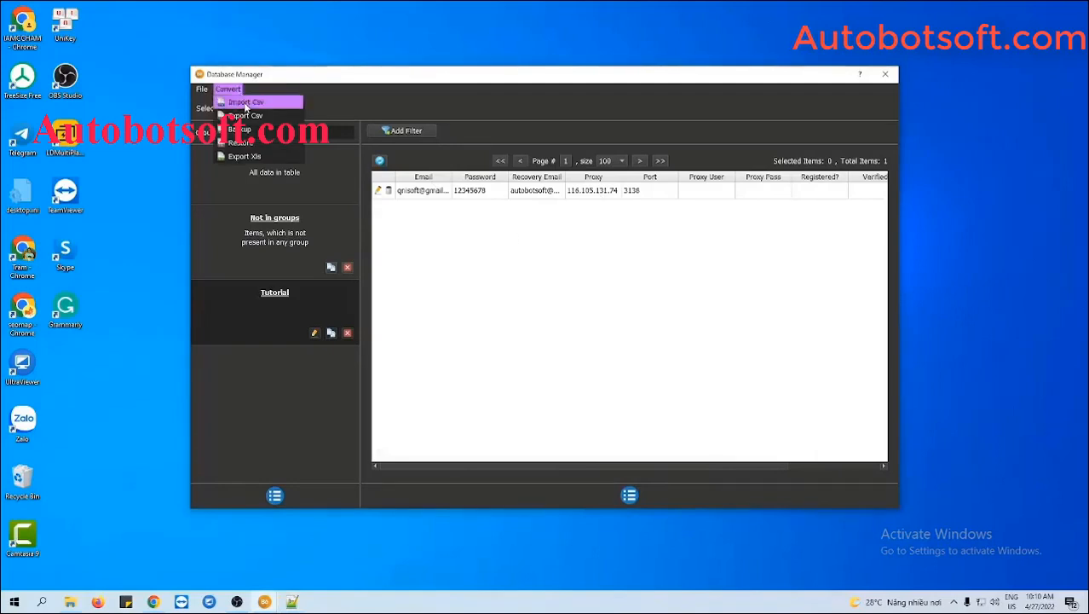
left_click(247, 103)
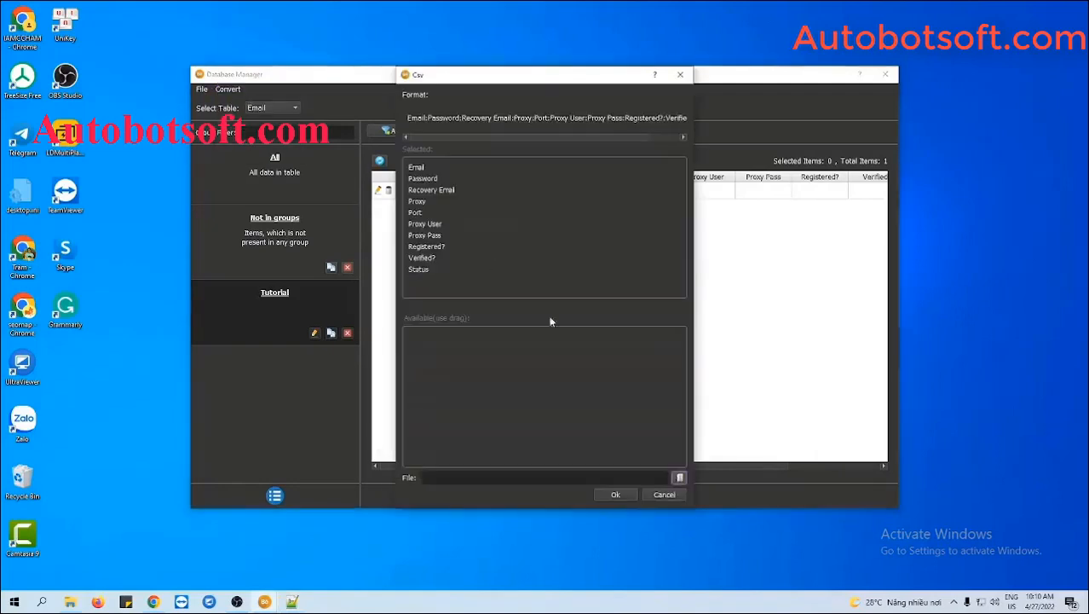
left_click(679, 477)
left_click(576, 168)
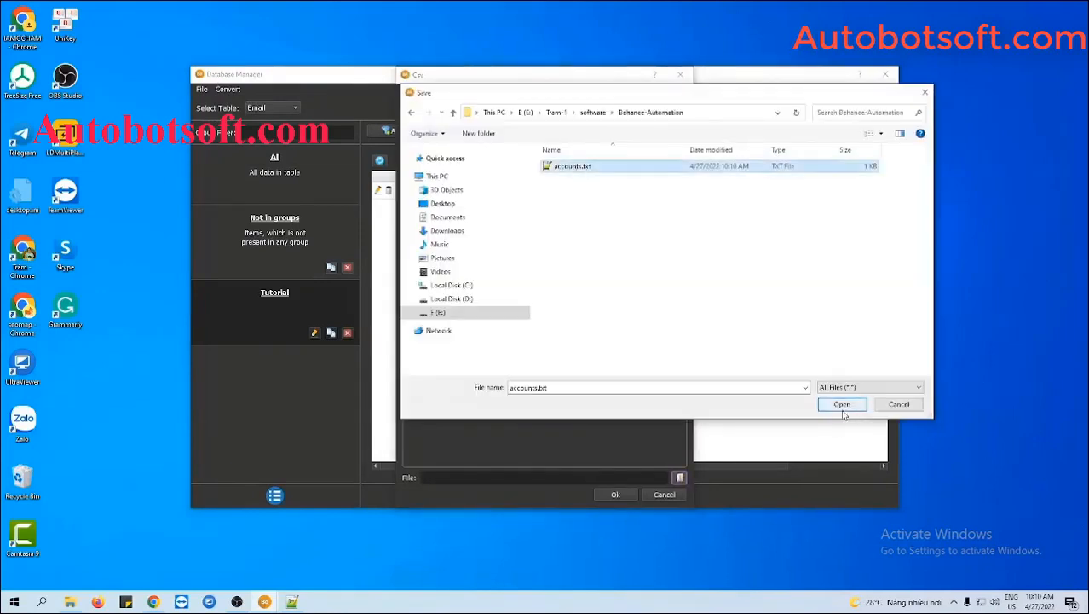
left_click(842, 404)
left_click(621, 494)
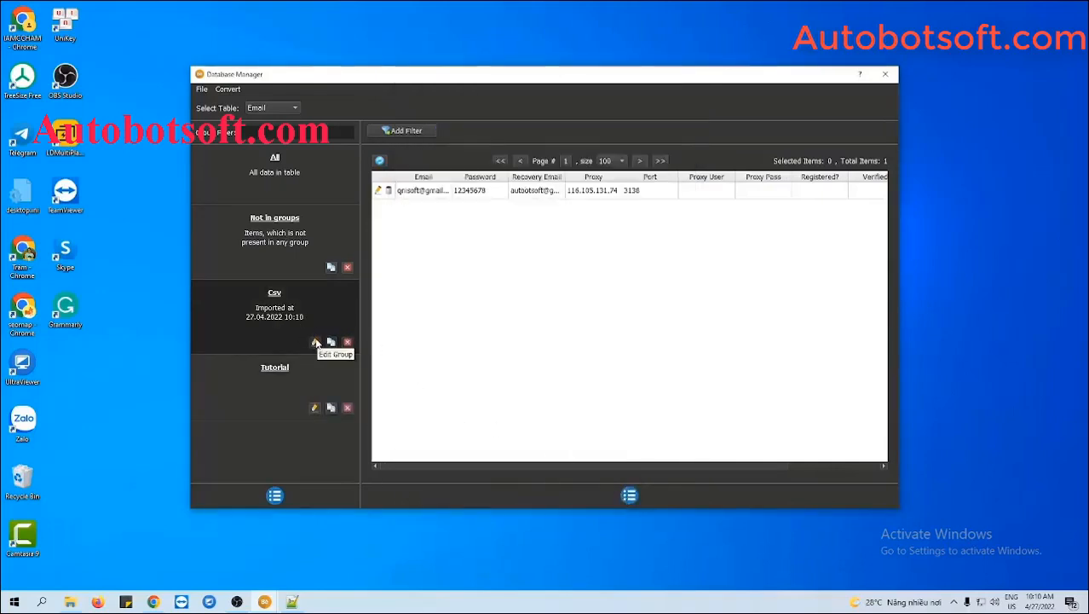
Rename the imported Csv group to Tutorial 2 and close the Database Manager.
left_click(315, 342)
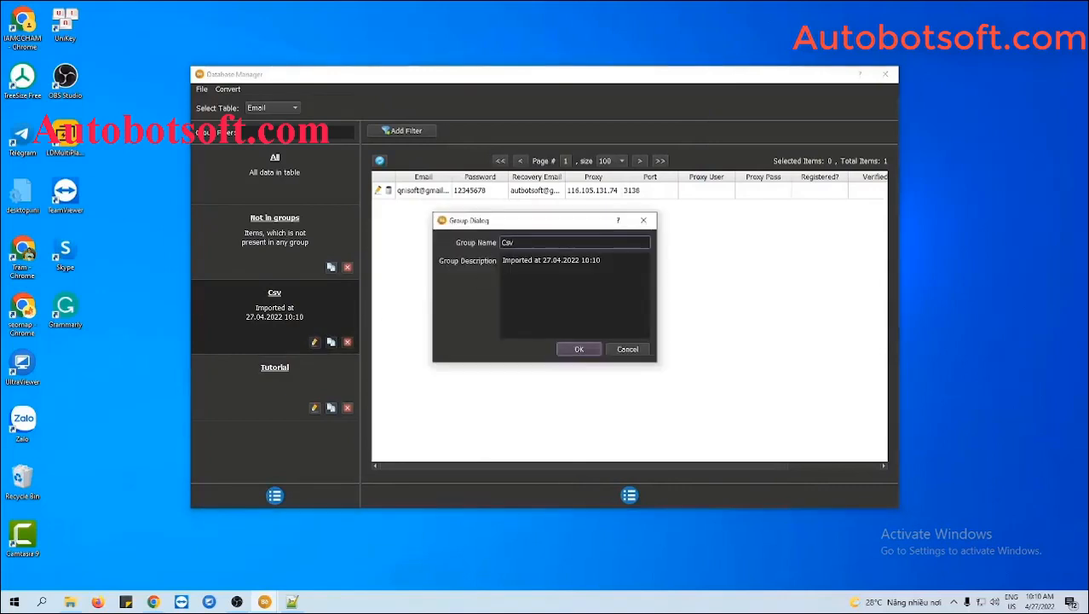
double_click(498, 243)
type("Tutorial 2")
left_click(578, 350)
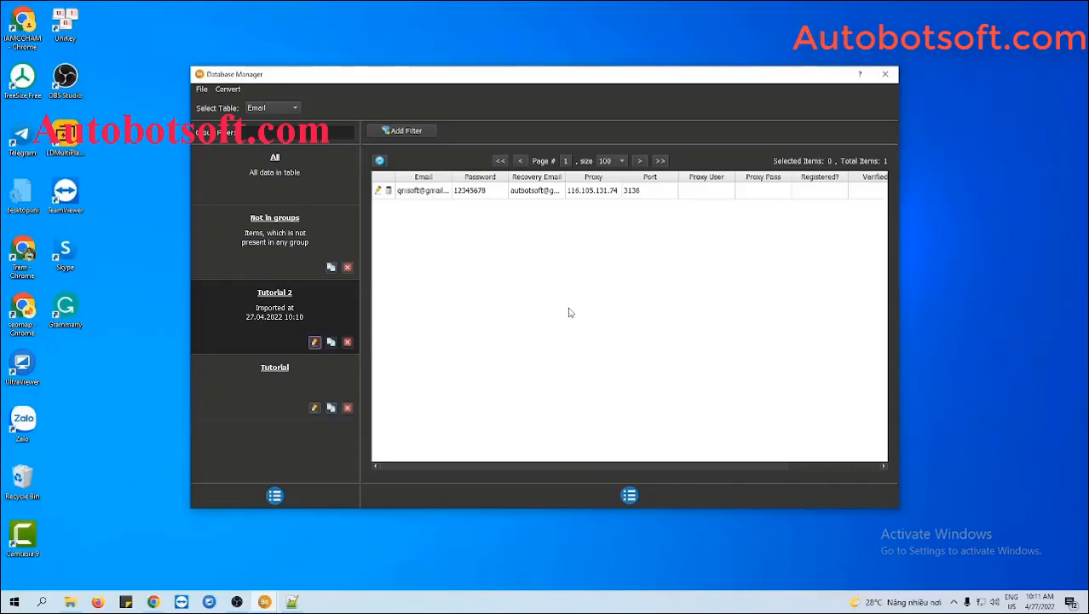
left_click(887, 75)
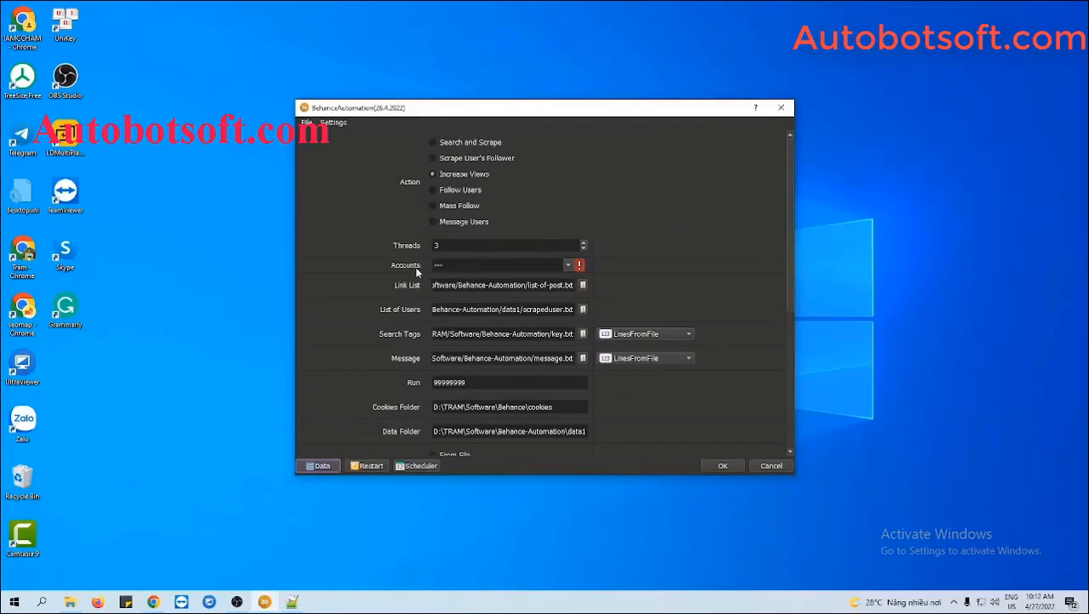
left_click(568, 266)
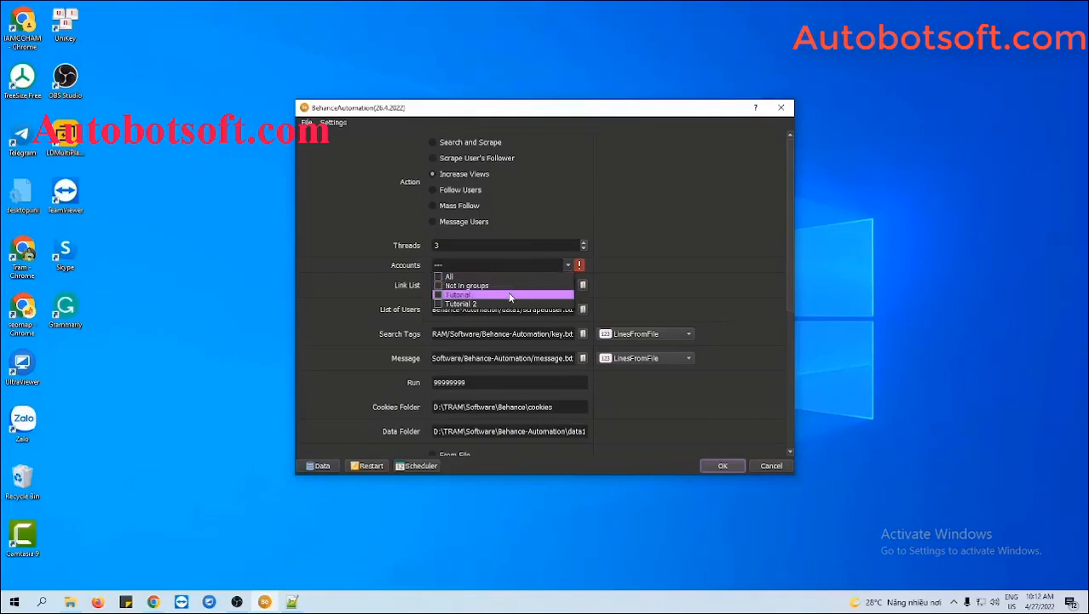
Pick the Tutorial account group and change the run count from 99999999 to 1000.
left_click(439, 295)
left_click(628, 292)
scroll(735, 307, "down", 2)
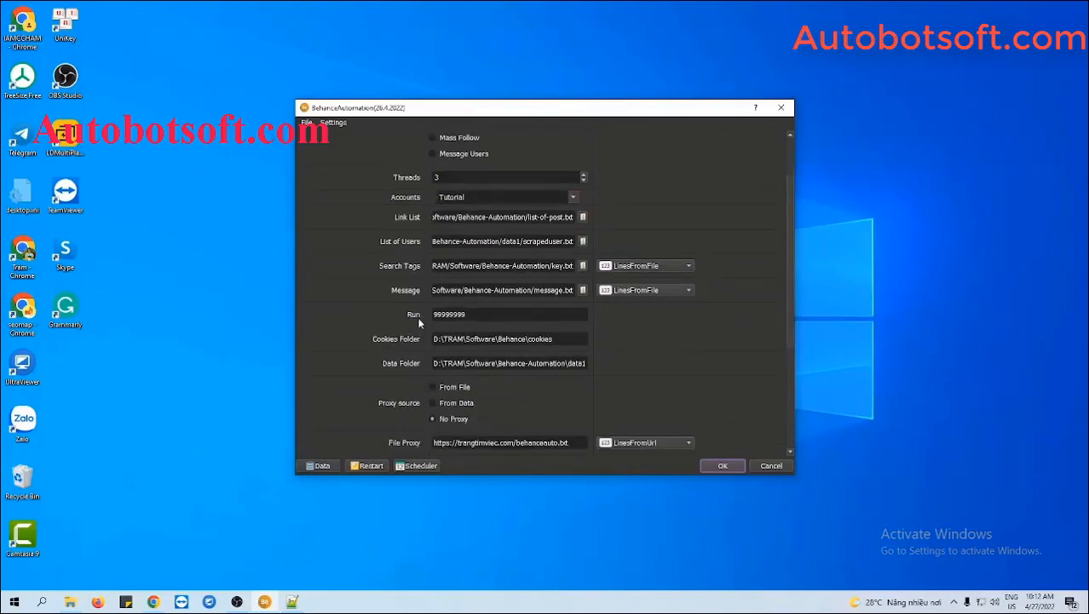
left_click(474, 315)
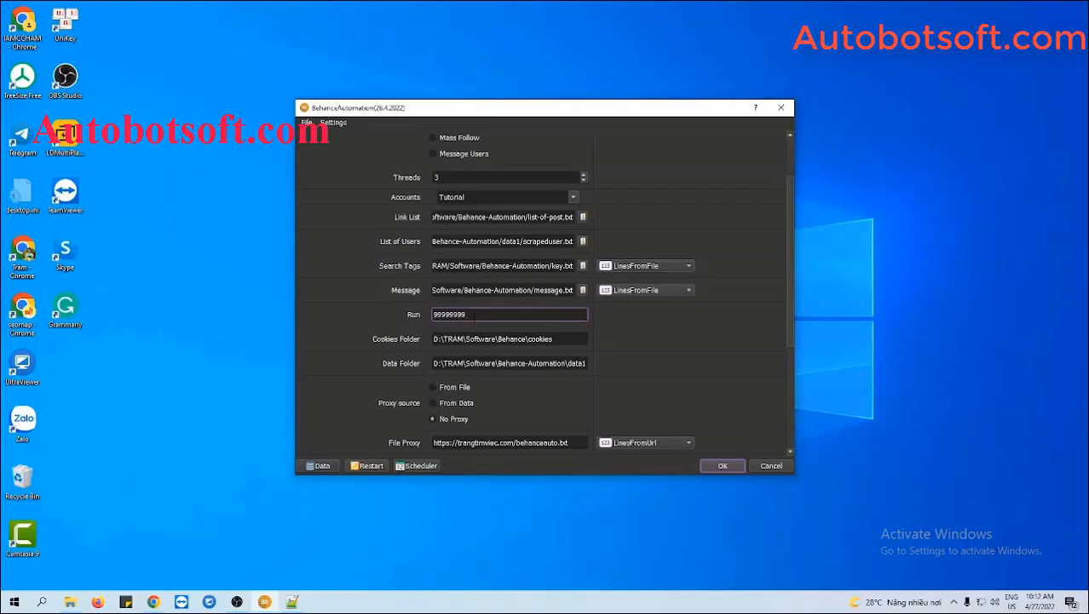
left_click_drag(473, 315, 430, 316)
type("1000")
left_click(652, 322)
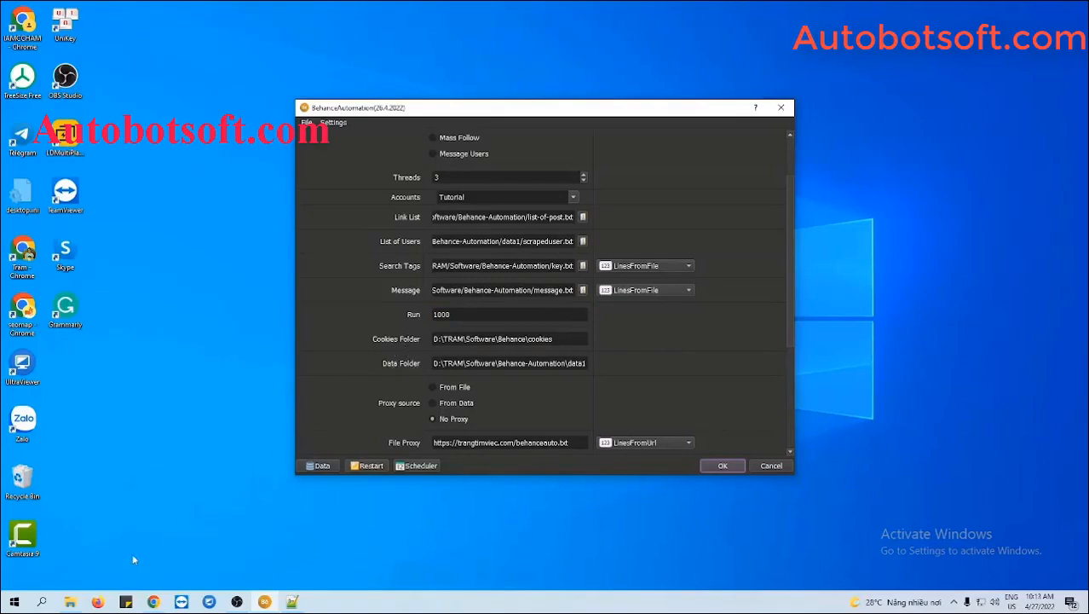
Make a cookies folder in Behance-Automation and paste its path into Cookies Folder.
left_click(71, 600)
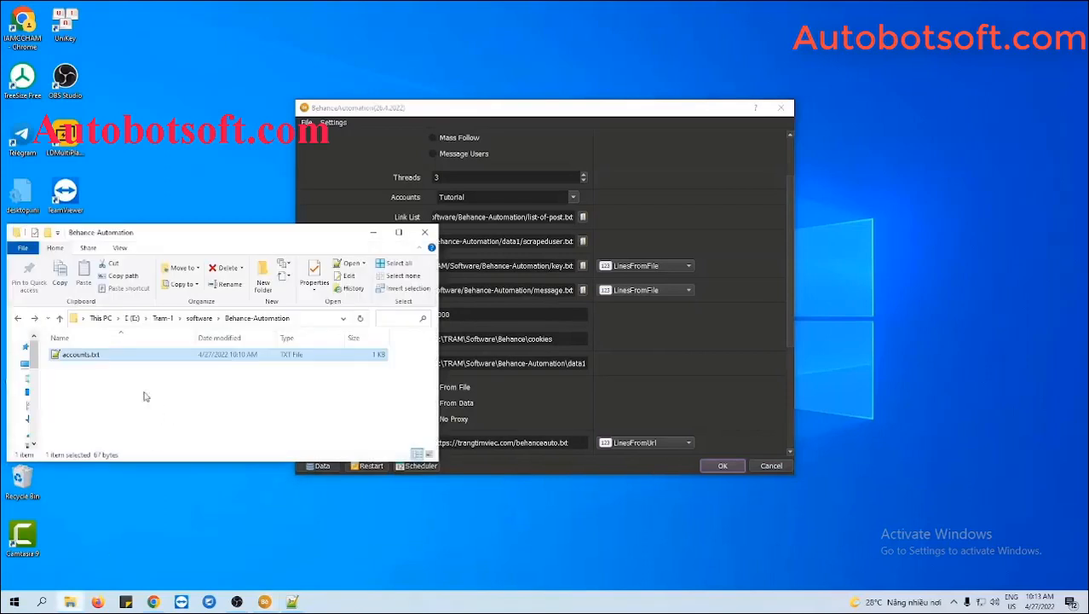
right_click(147, 379)
mouse_move(180, 539)
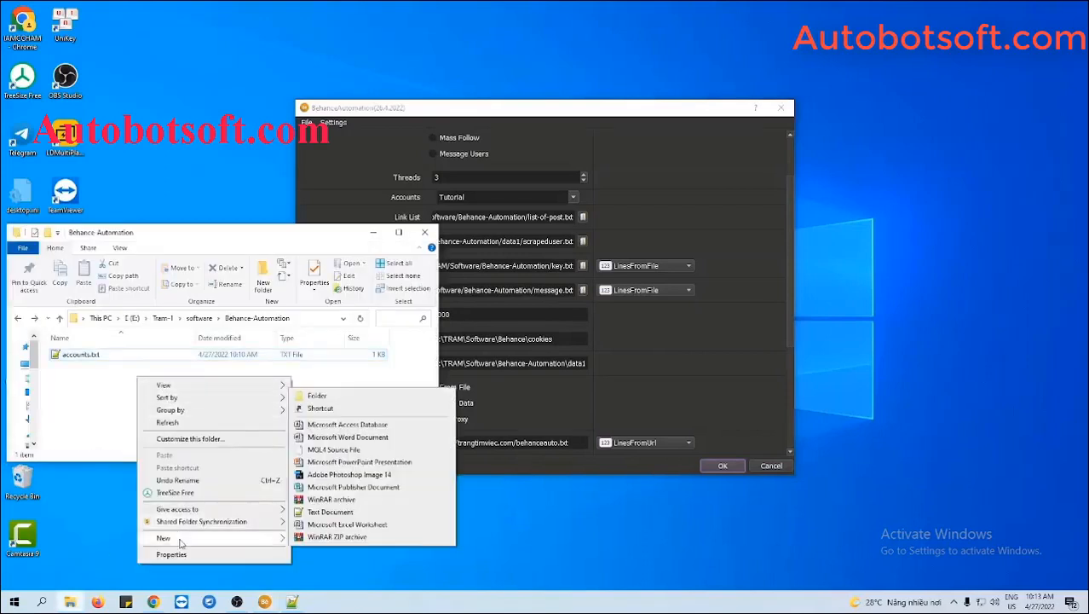
left_click(322, 396)
type("cook")
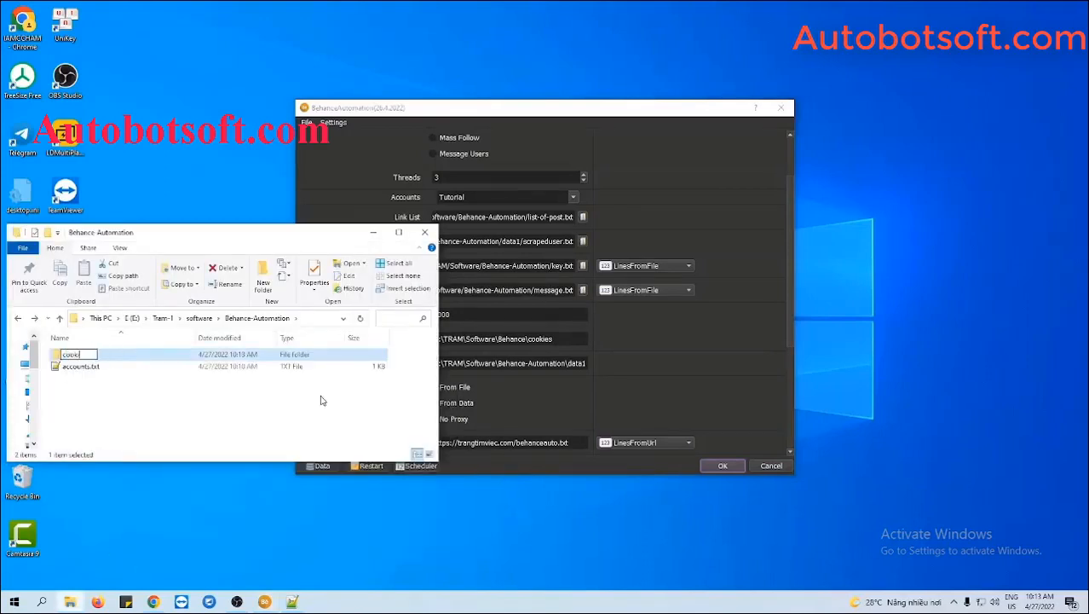
type("ies")
key("Return")
double_click(177, 358)
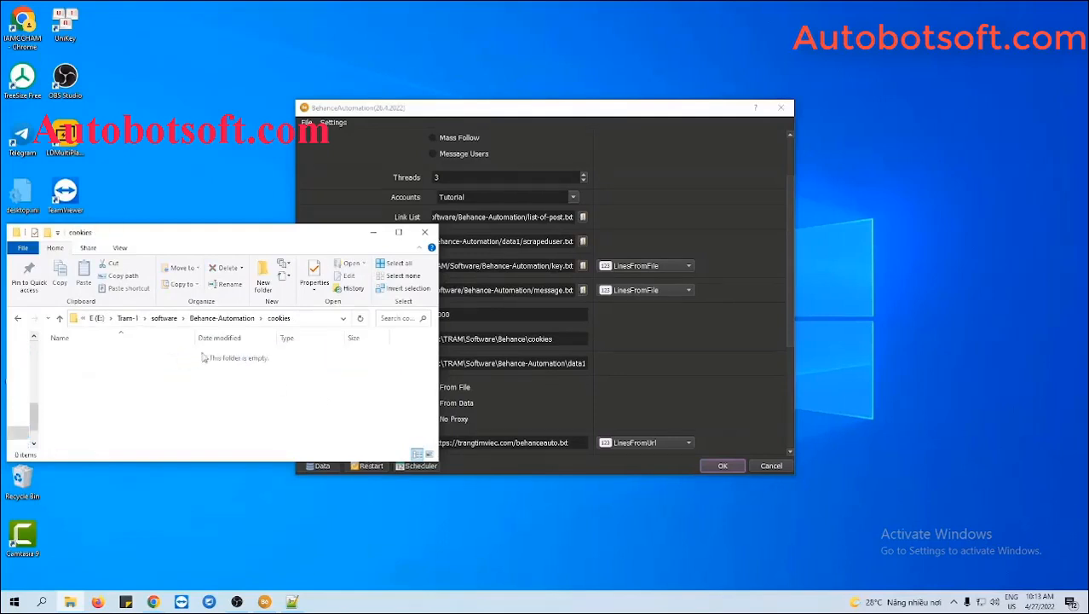
left_click(307, 318)
key("ctrl+c")
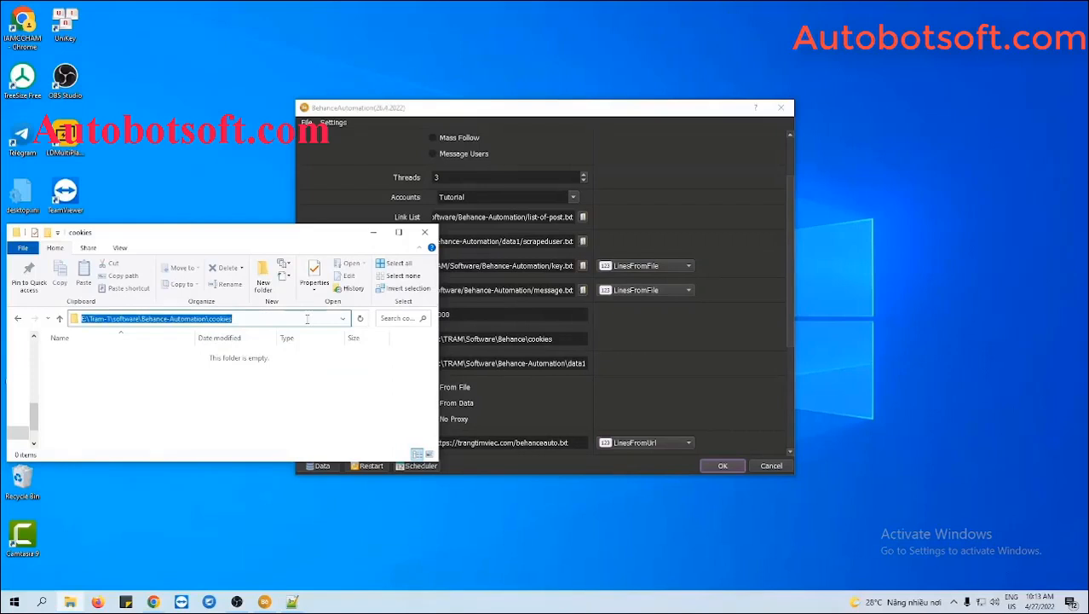
left_click(633, 357)
left_click_drag(564, 342, 433, 340)
key("ctrl+v")
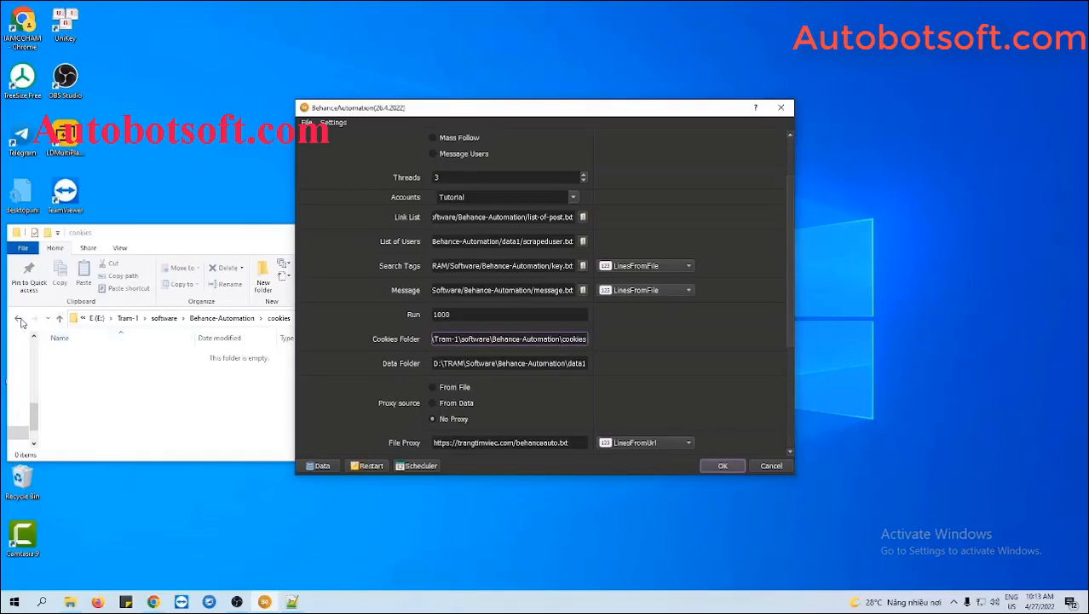
Make a data folder, paste its path into Data Folder, and close File Explorer.
left_click(19, 318)
right_click(98, 390)
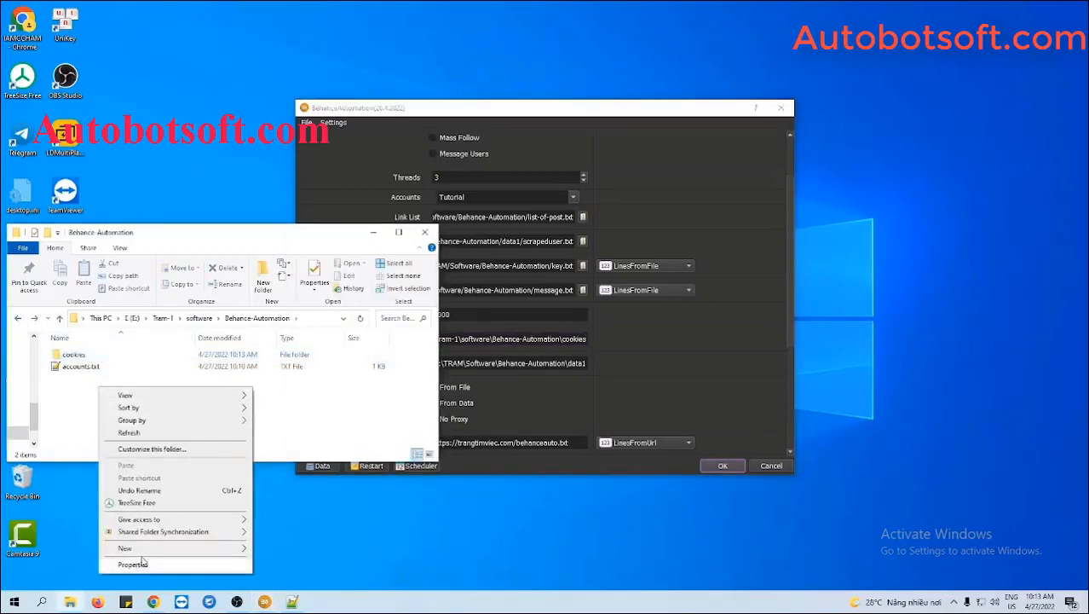
mouse_move(144, 549)
left_click(279, 406)
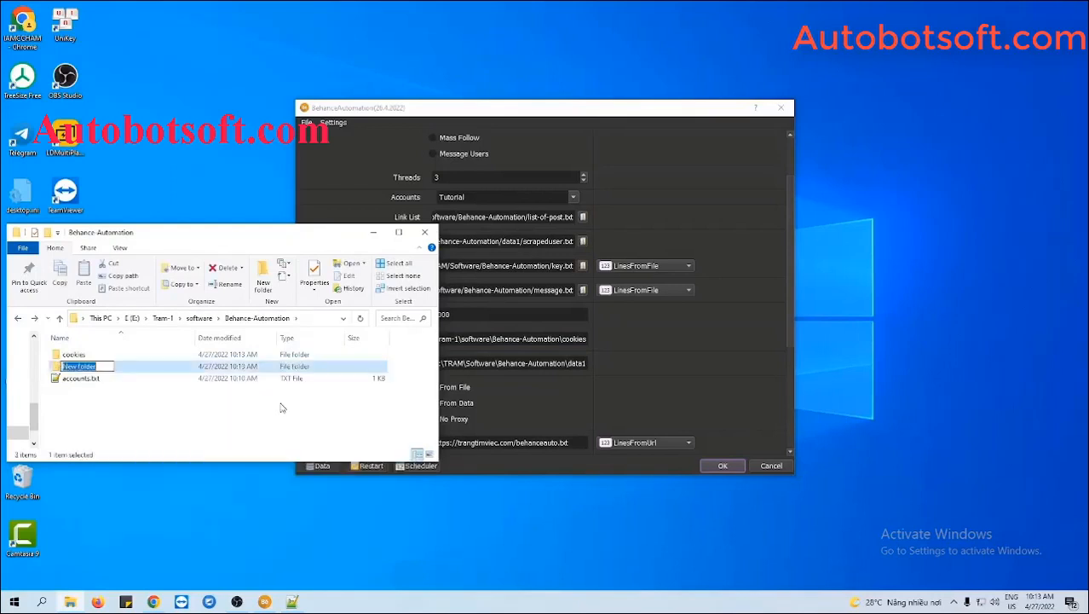
type("data")
key("Return")
double_click(188, 367)
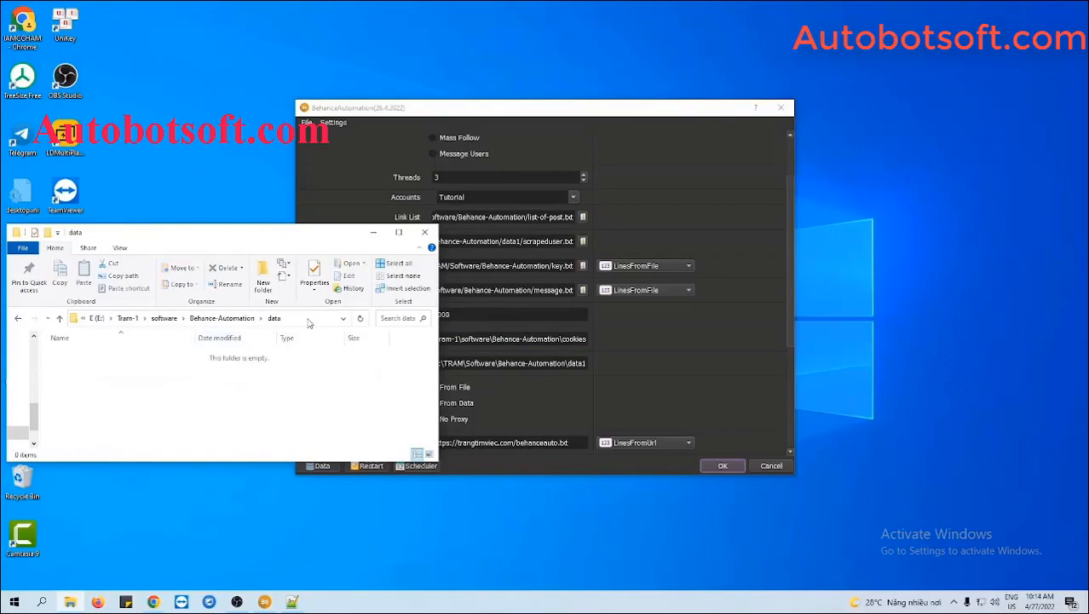
left_click(309, 323)
key("ctrl+c")
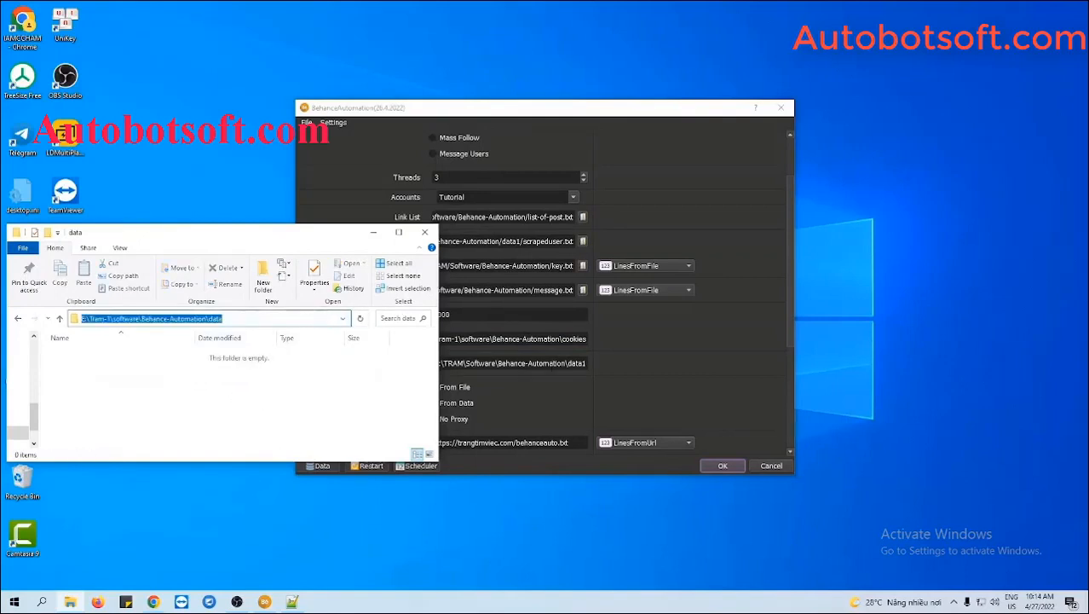
triple_click(551, 363)
key("ctrl+v")
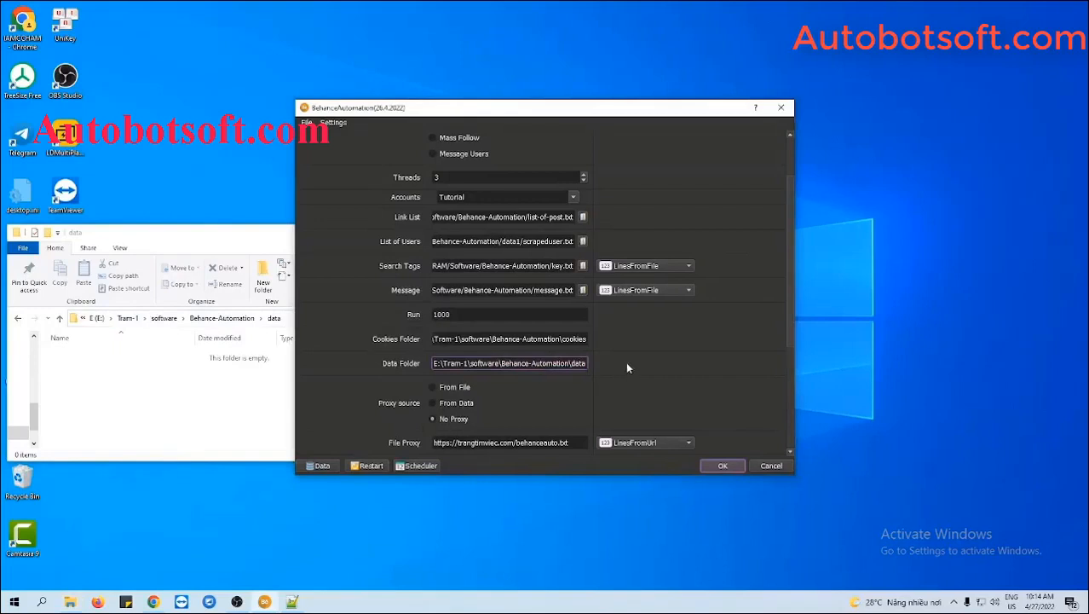
left_click(220, 251)
left_click(368, 232)
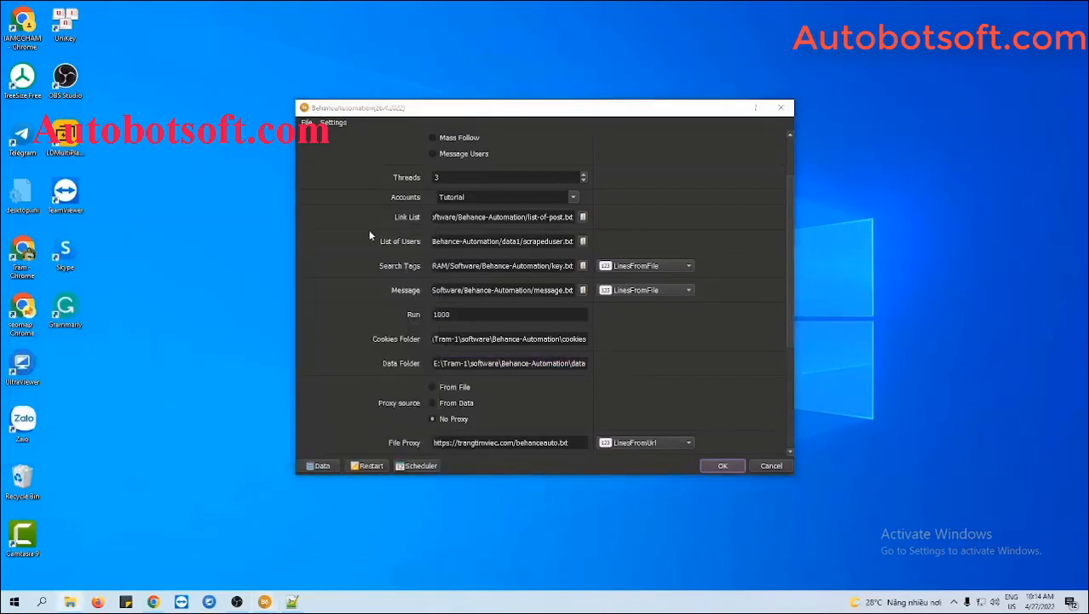
scroll(700, 373, "down", 2)
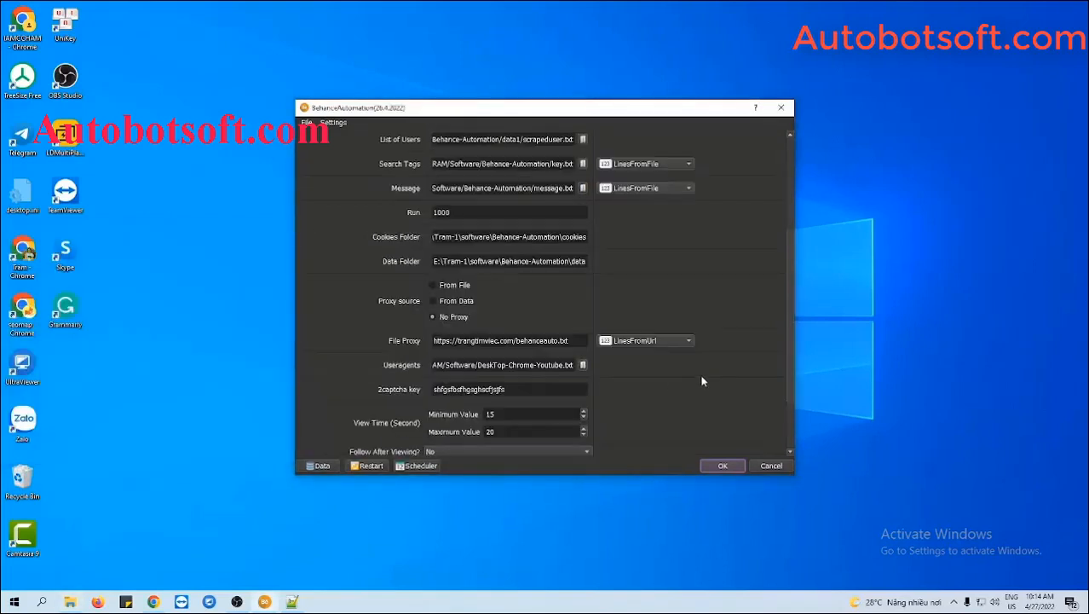
left_click(433, 286)
left_click(577, 342)
left_click_drag(571, 341, 432, 341)
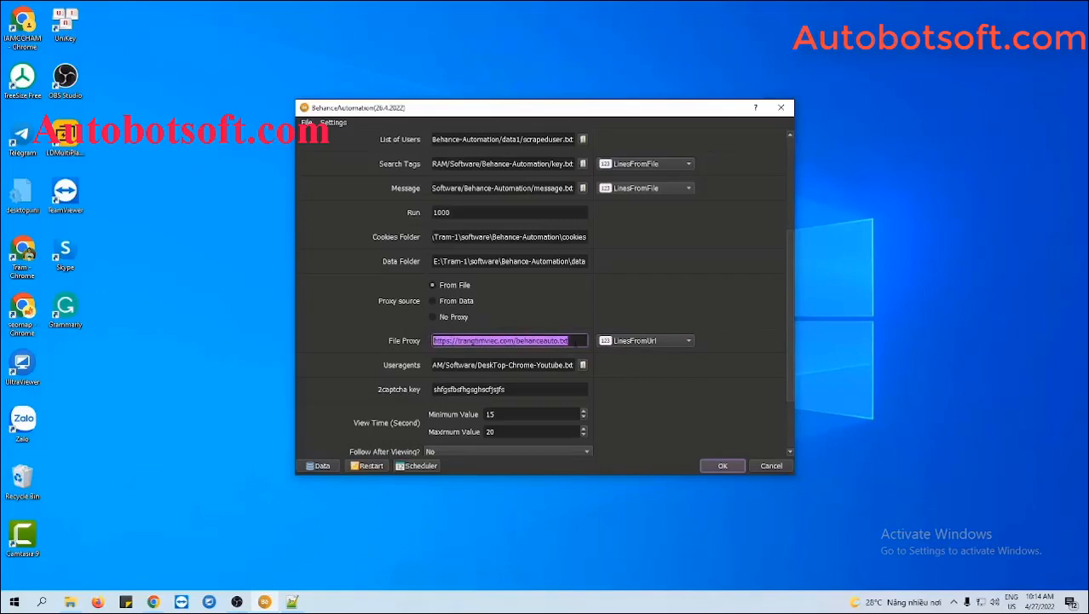
left_click(639, 342)
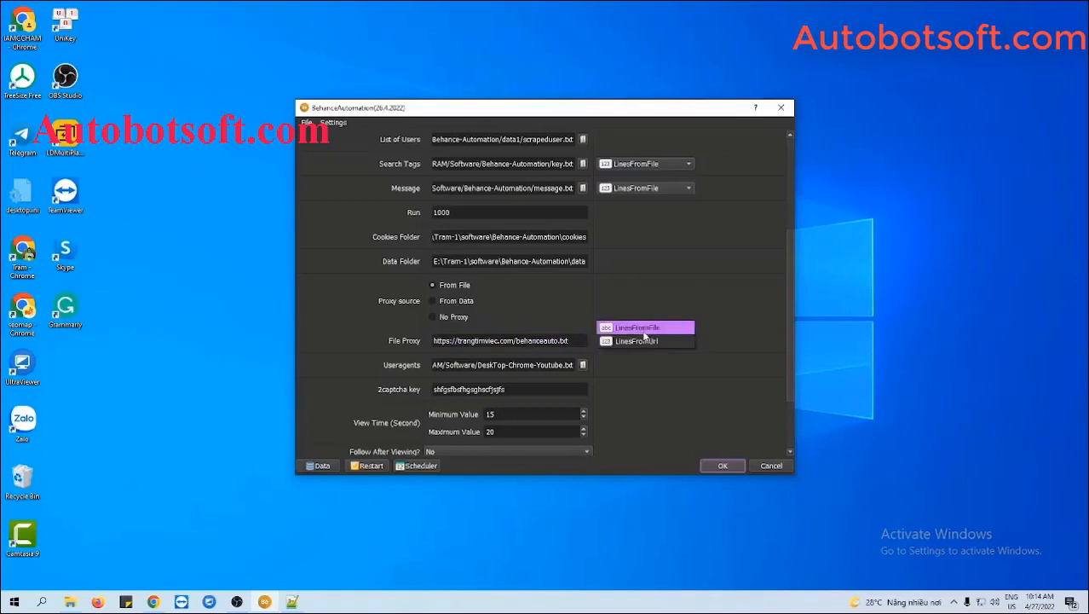
left_click(644, 328)
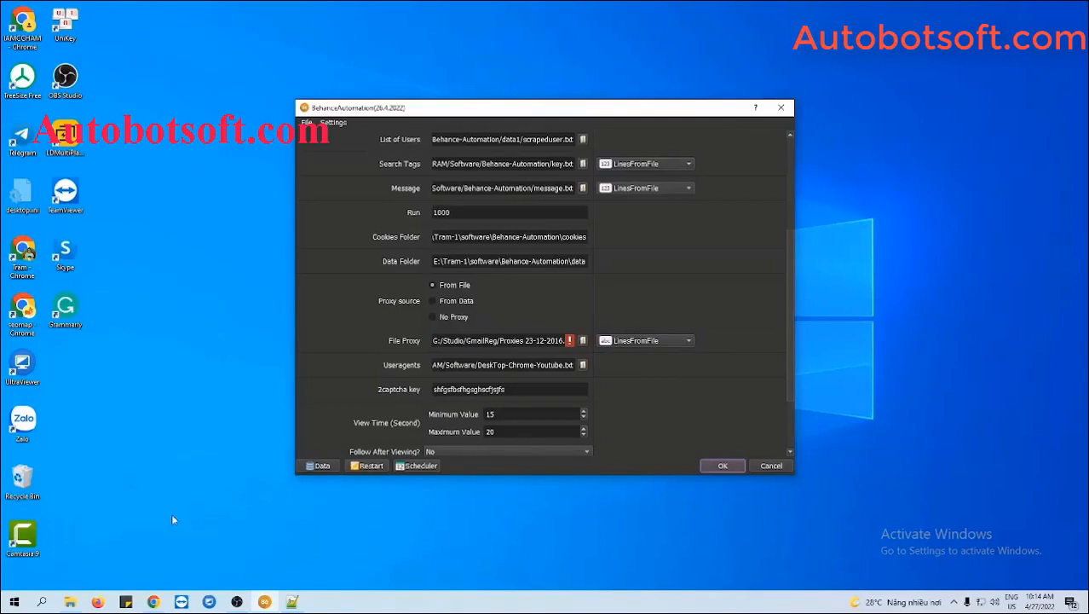
Create a new text document named proxy.txt in the Behance-Automation folder.
left_click(70, 602)
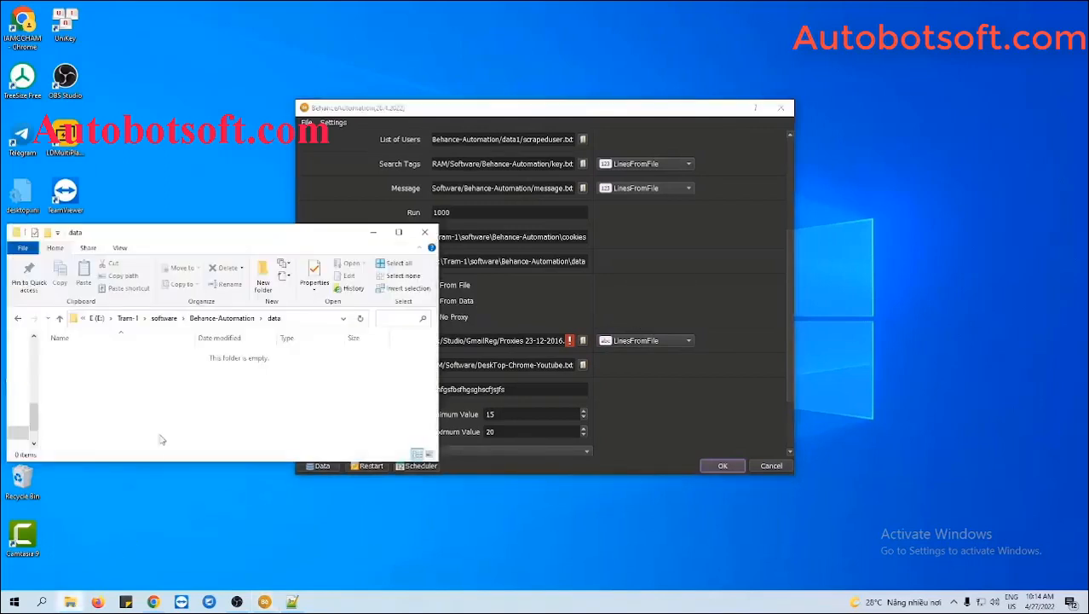
left_click(19, 319)
right_click(188, 403)
mouse_move(231, 377)
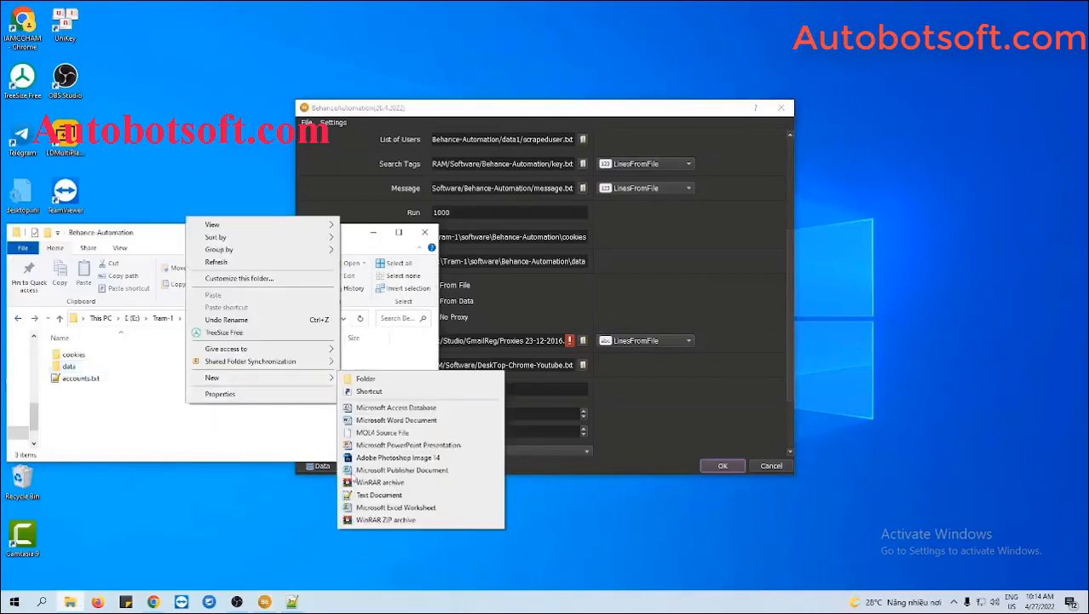
left_click(358, 494)
type("proxy.txt")
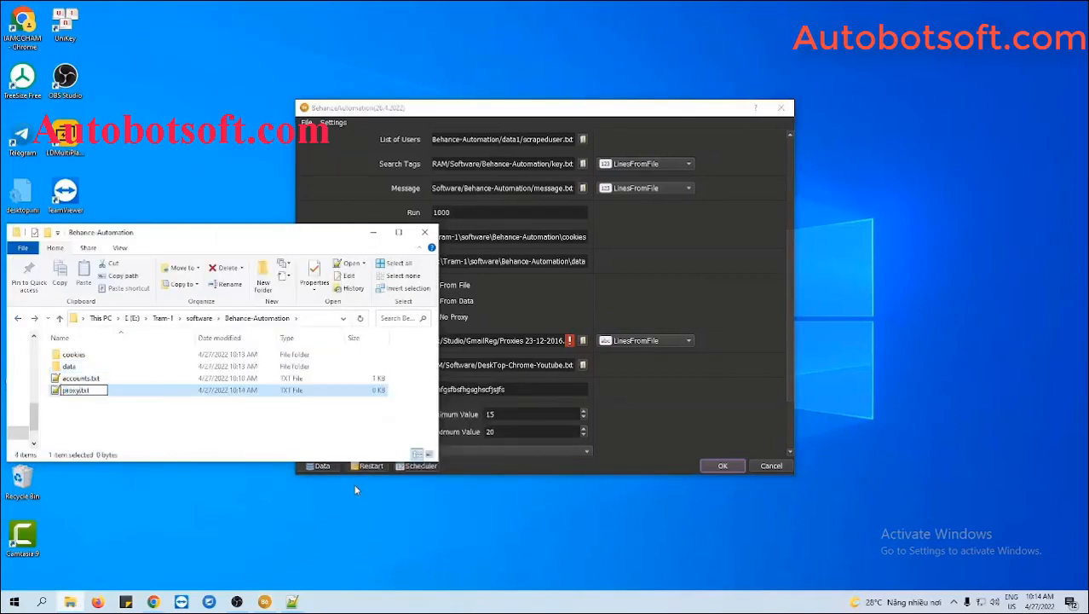
key("Return")
Paste the 30 proxy IP:port lines into proxy.txt in Notepad++, trim the blank line, and save.
double_click(99, 390)
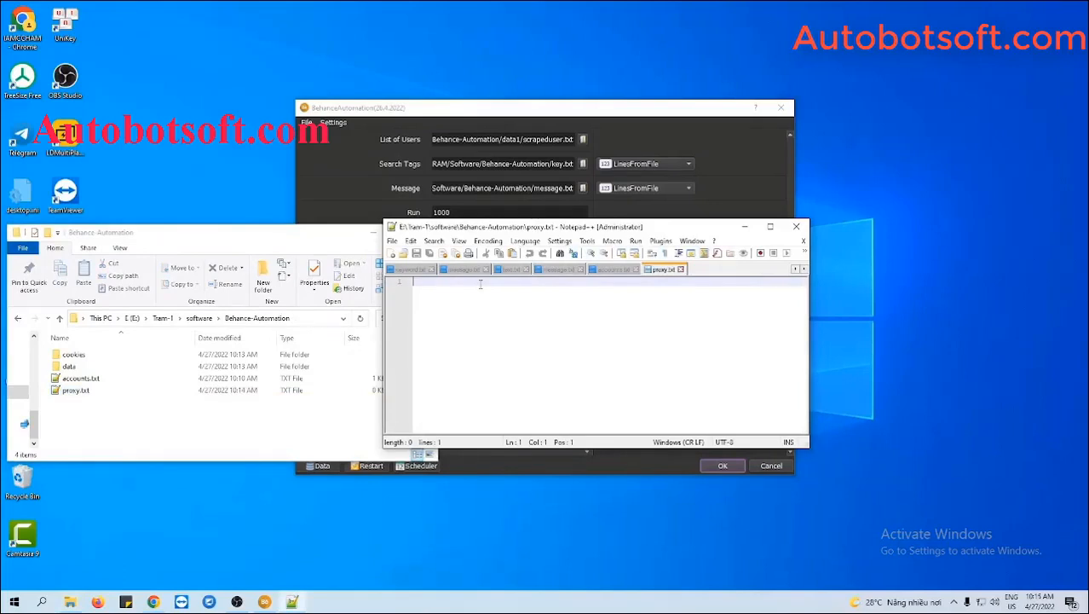
key("ctrl+v")
key("BackSpace")
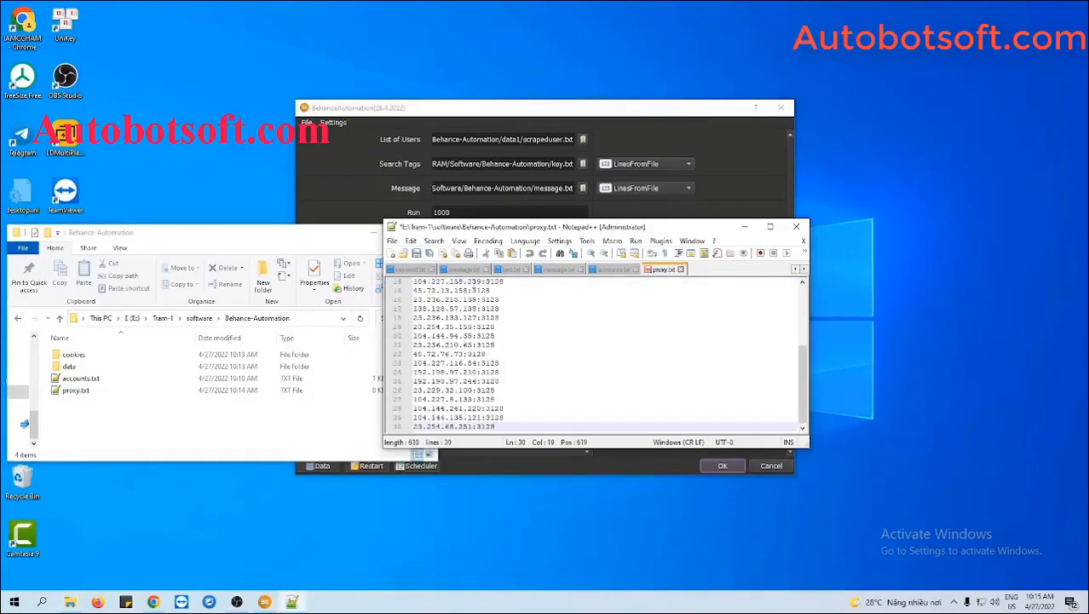
left_click(427, 254)
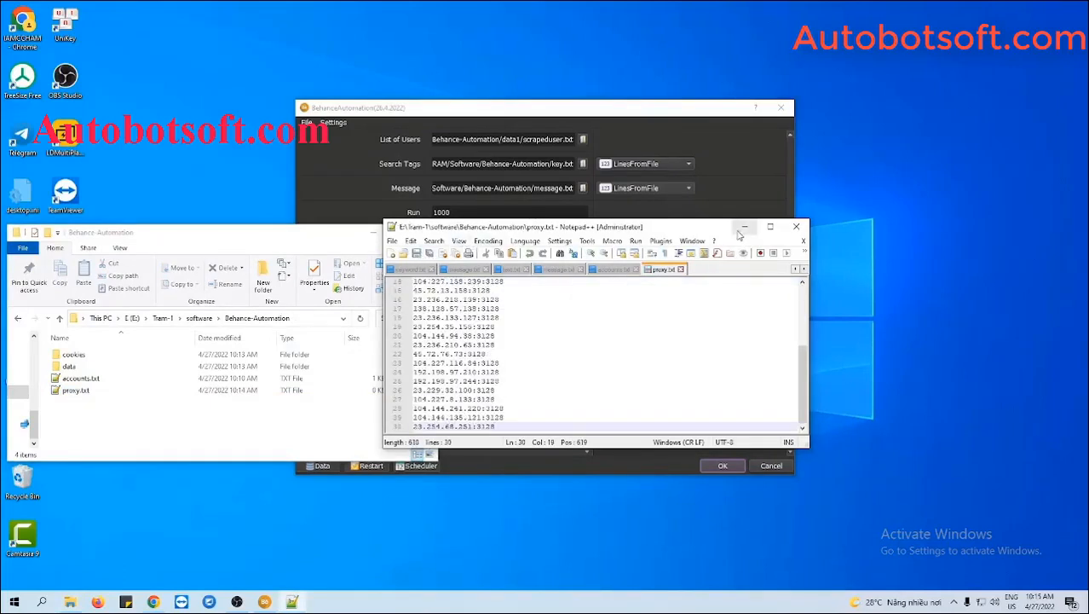
left_click(796, 226)
Set Behance Automation's File Proxy to proxy.txt.
left_click(373, 231)
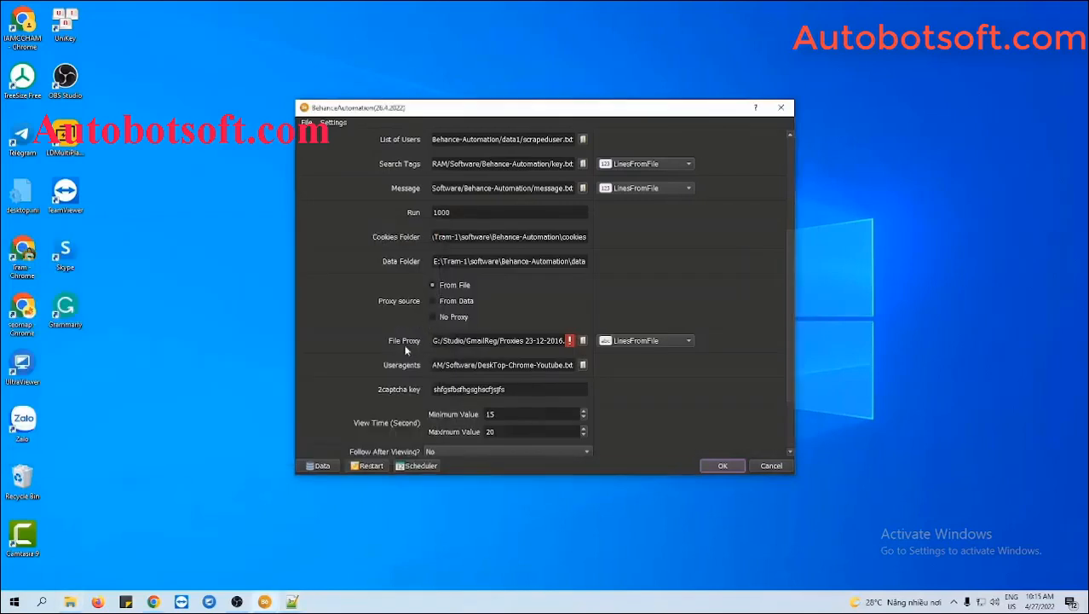
left_click(582, 341)
left_click(477, 223)
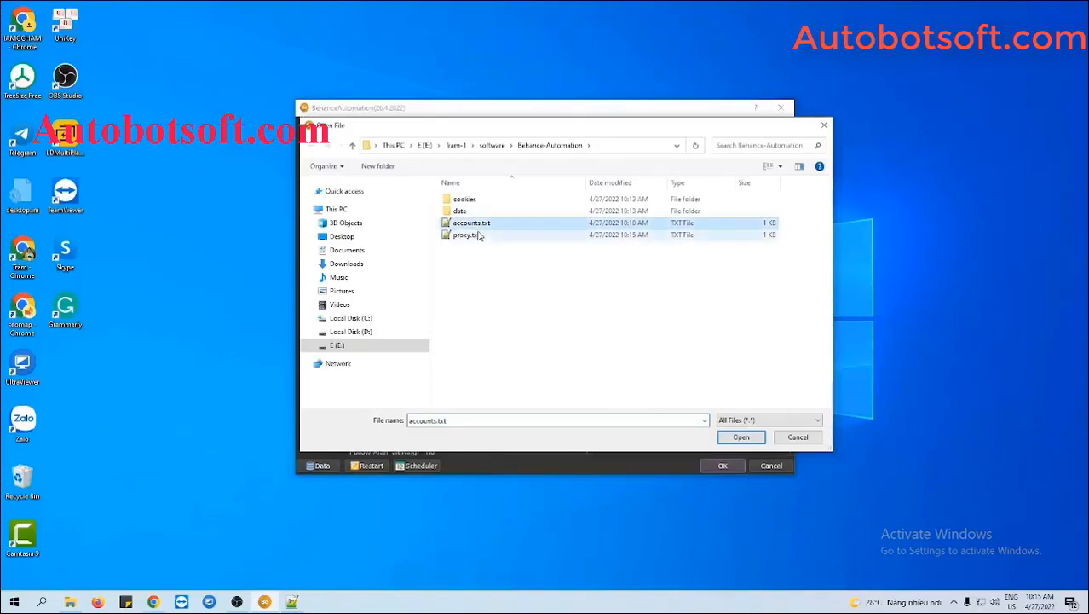
left_click(469, 237)
left_click(729, 439)
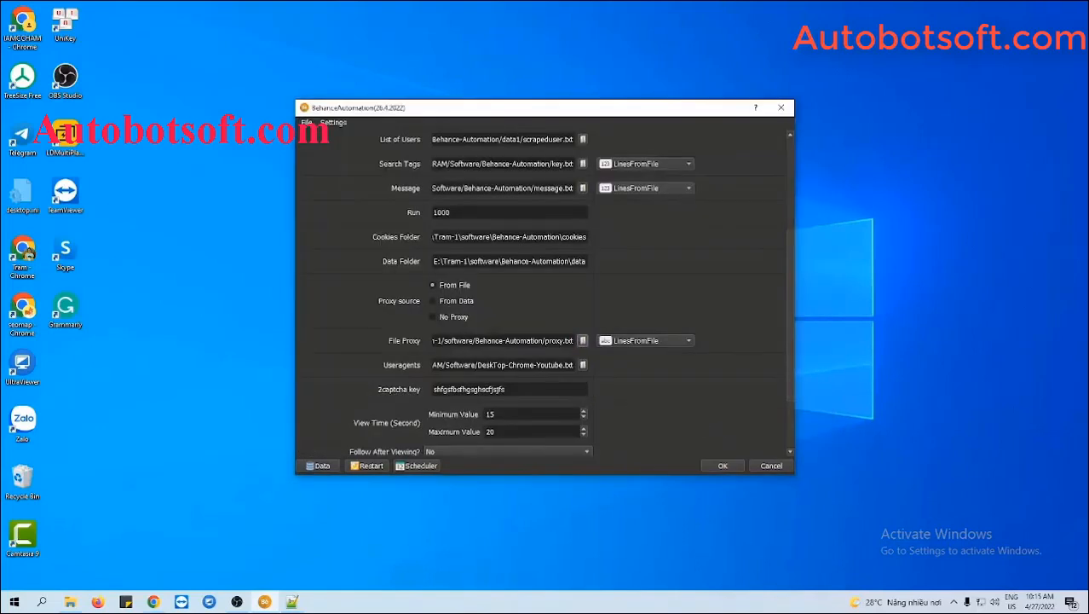
Review the stored accounts via From Data's Database Manager, then select No Proxy.
left_click(433, 301)
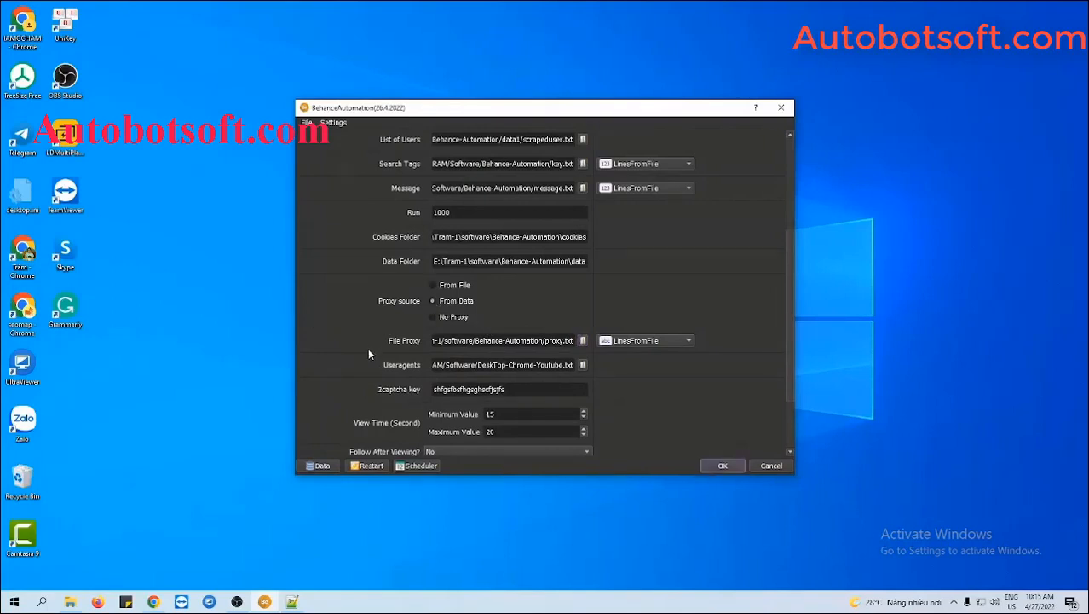
left_click(321, 466)
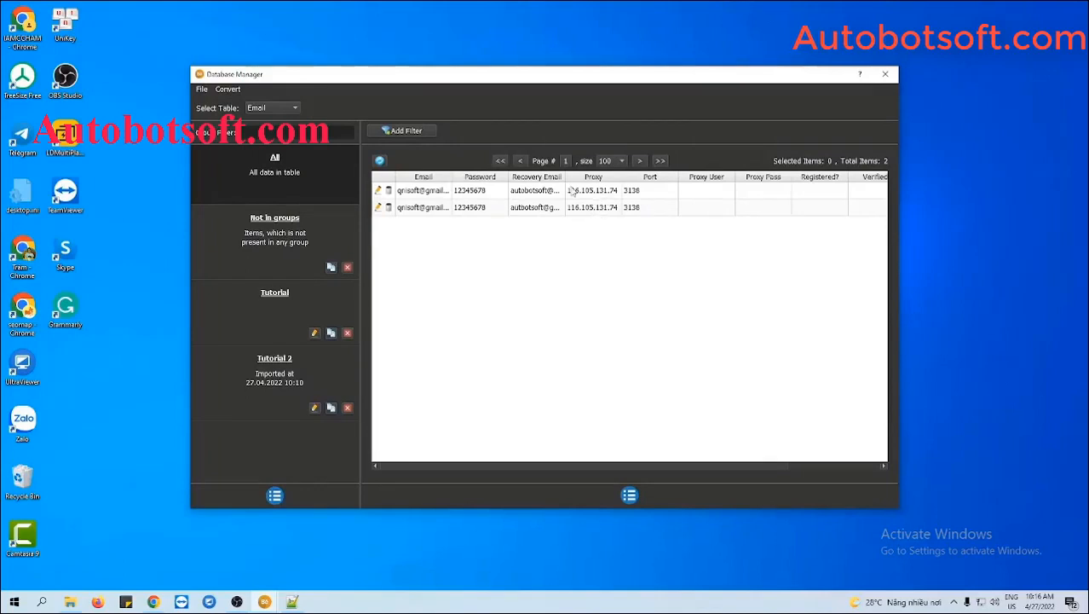
left_click(884, 75)
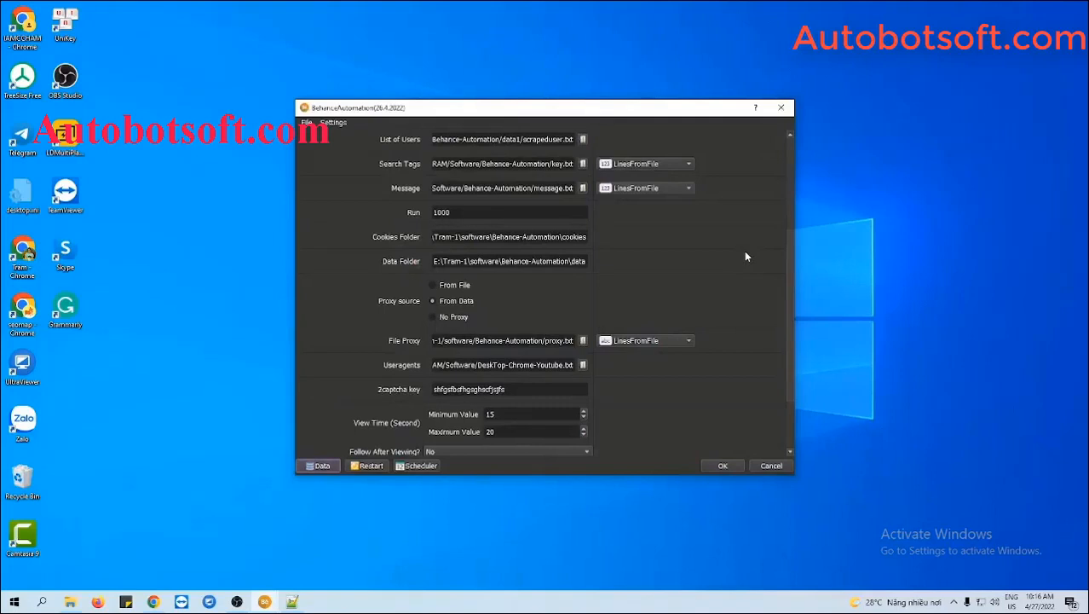
left_click(433, 317)
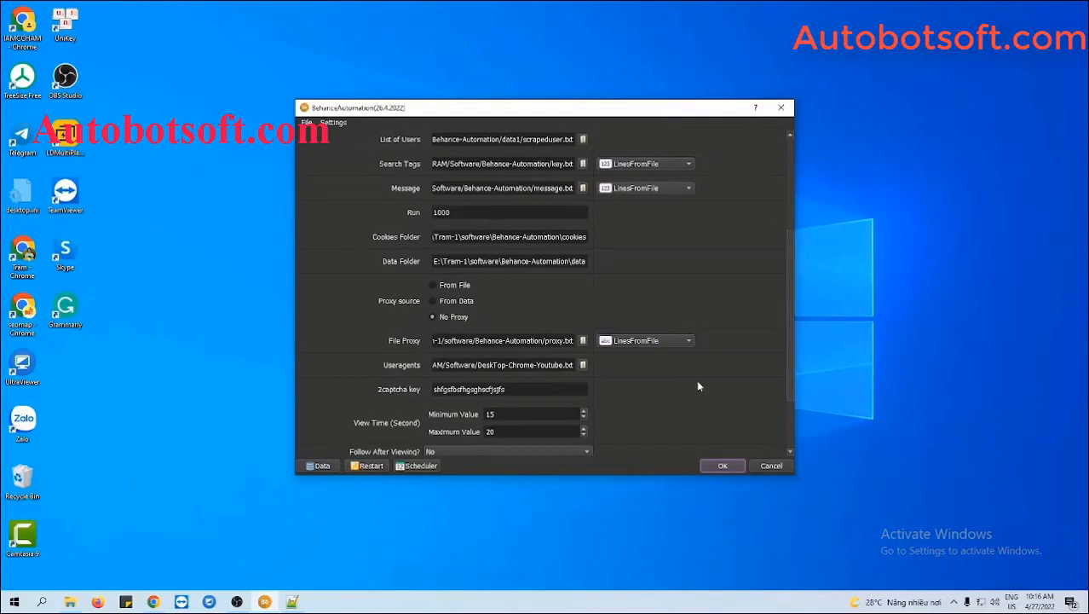
Choose DeskTop-Chrome-Youtube.txt from the Behance-Automation folder as the Useragents file.
scroll(698, 386, "down", 1)
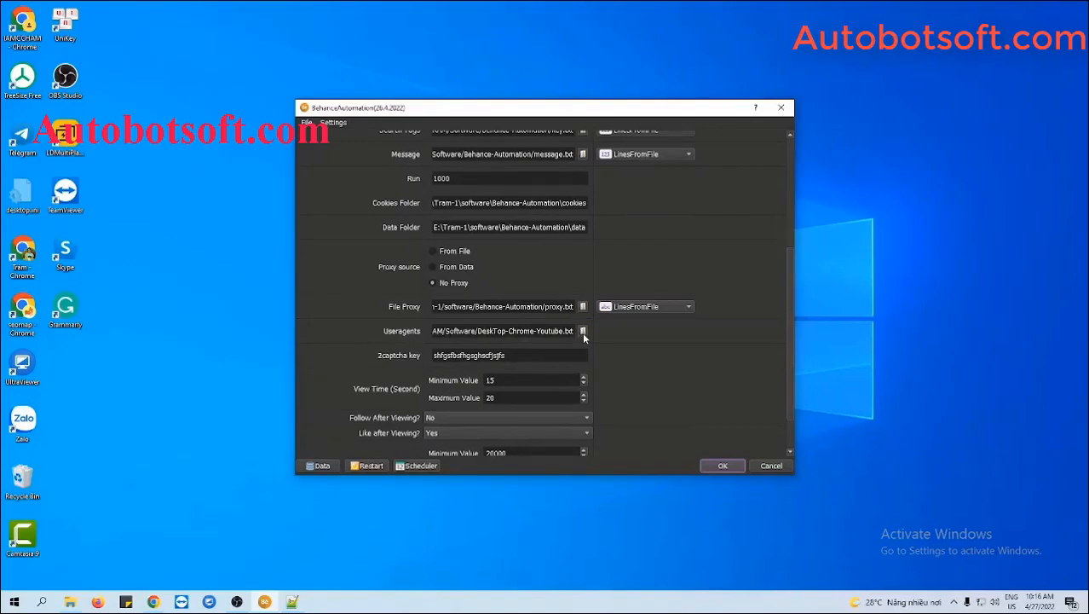
left_click(73, 602)
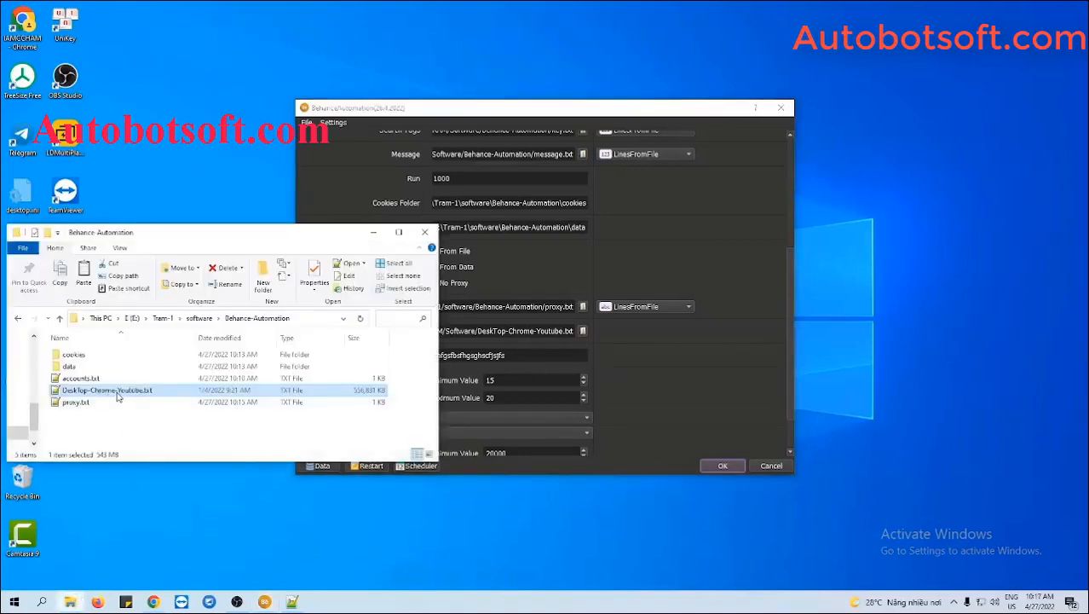
left_click(632, 382)
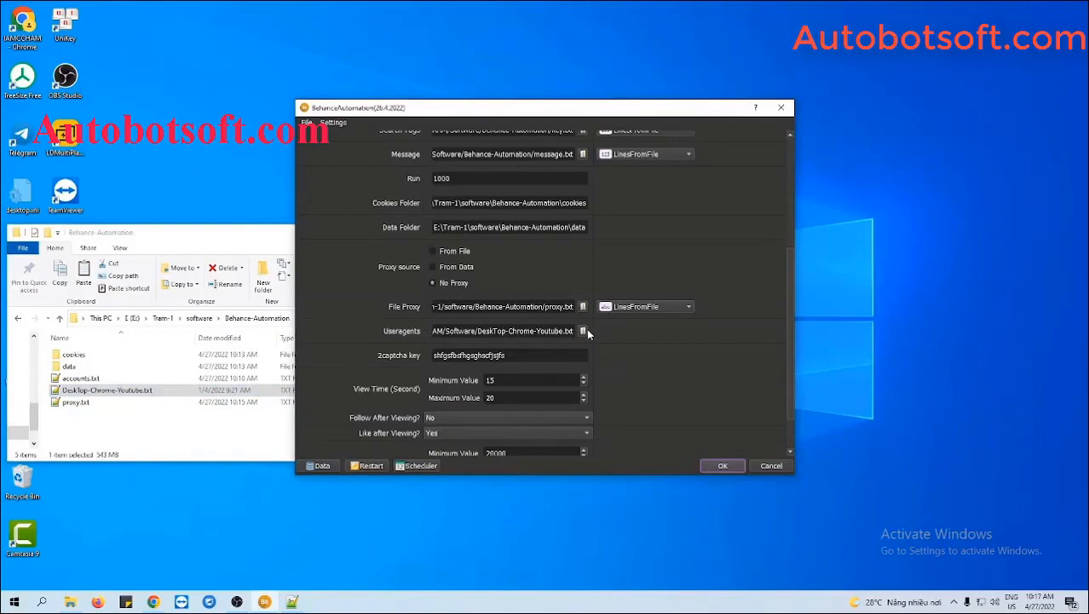
left_click(583, 330)
left_click(497, 237)
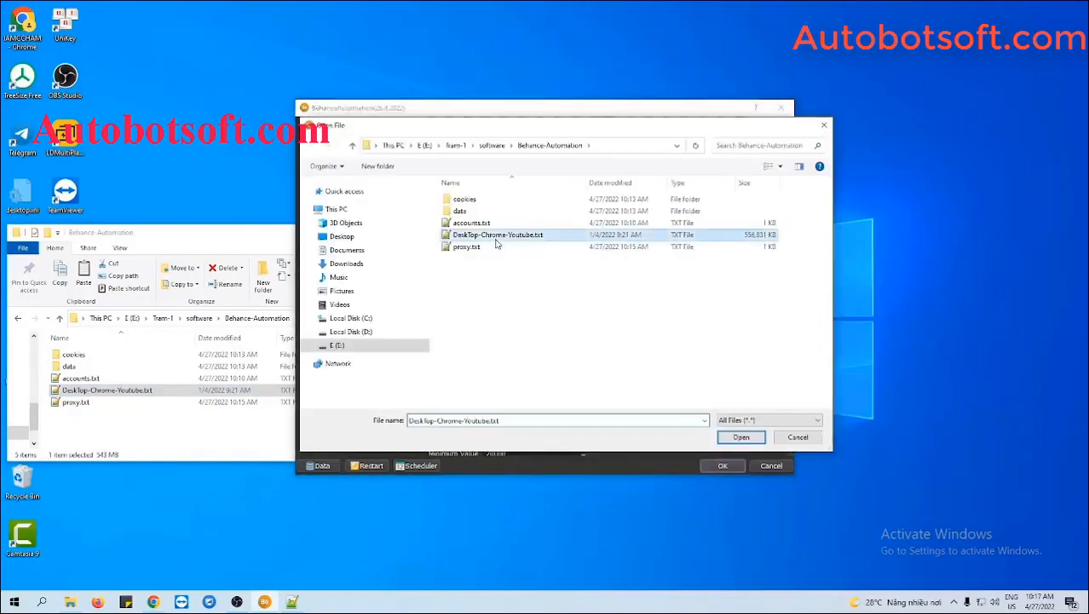
left_click(740, 437)
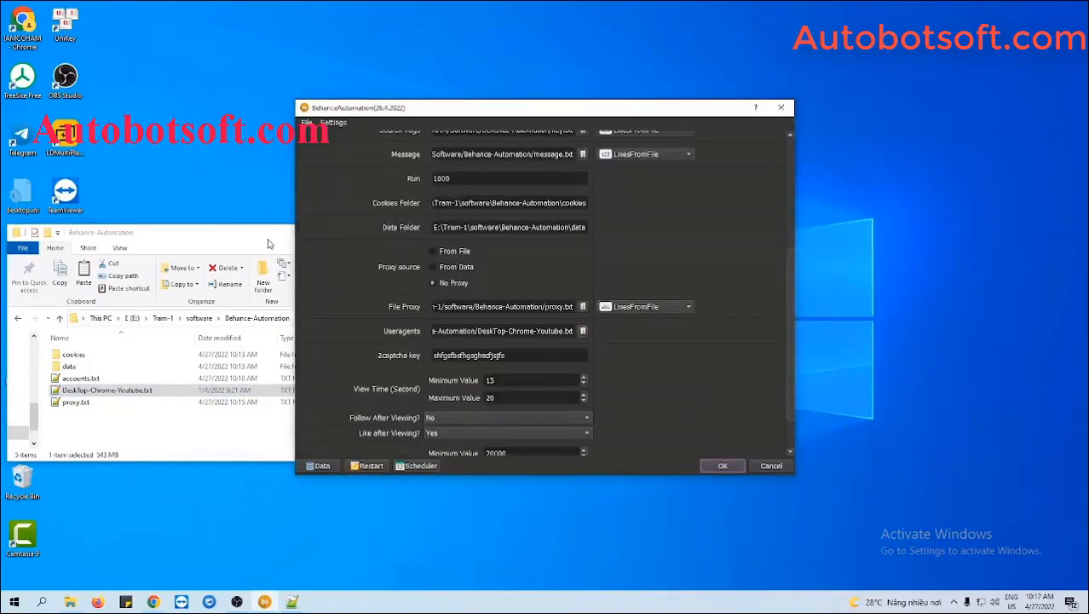
left_click(268, 243)
Minimize File Explorer and review the 2captcha key, View Time 15–20 s and Sleep Time settings.
left_click(372, 233)
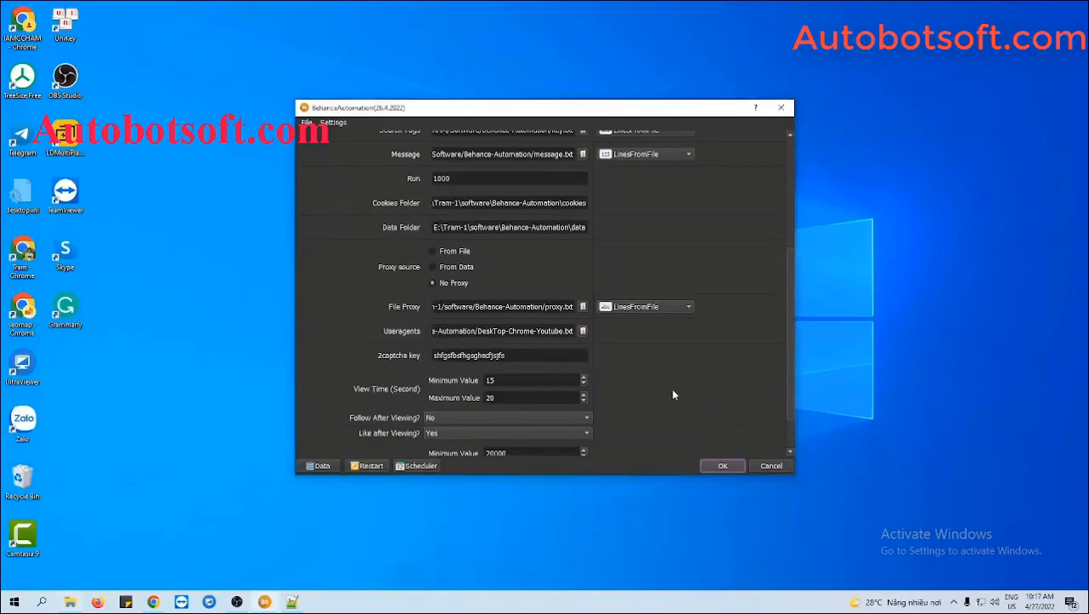
scroll(673, 394, "down", 1)
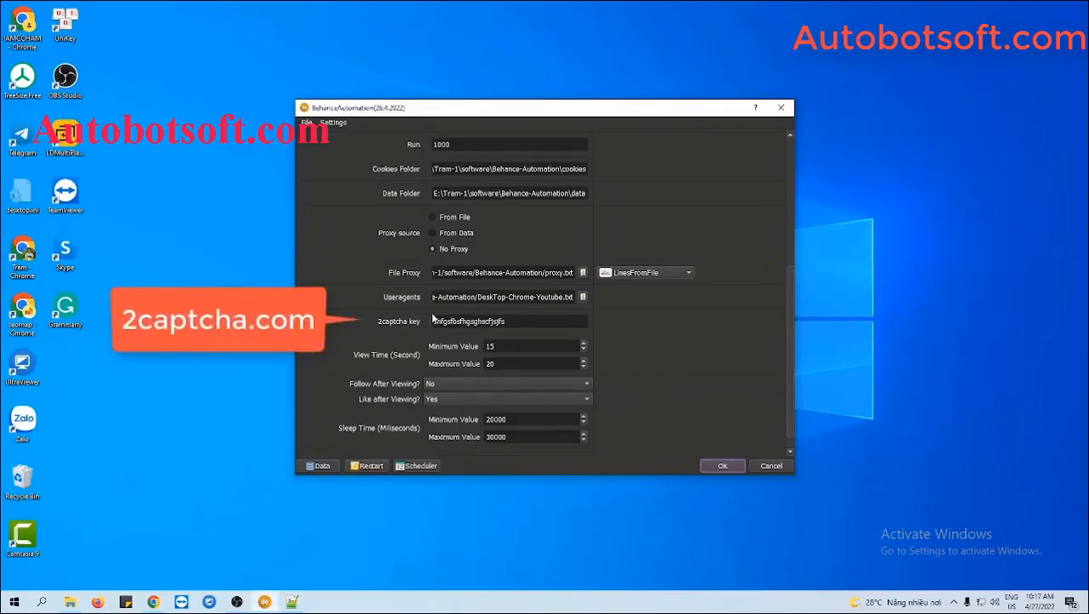
left_click(512, 320)
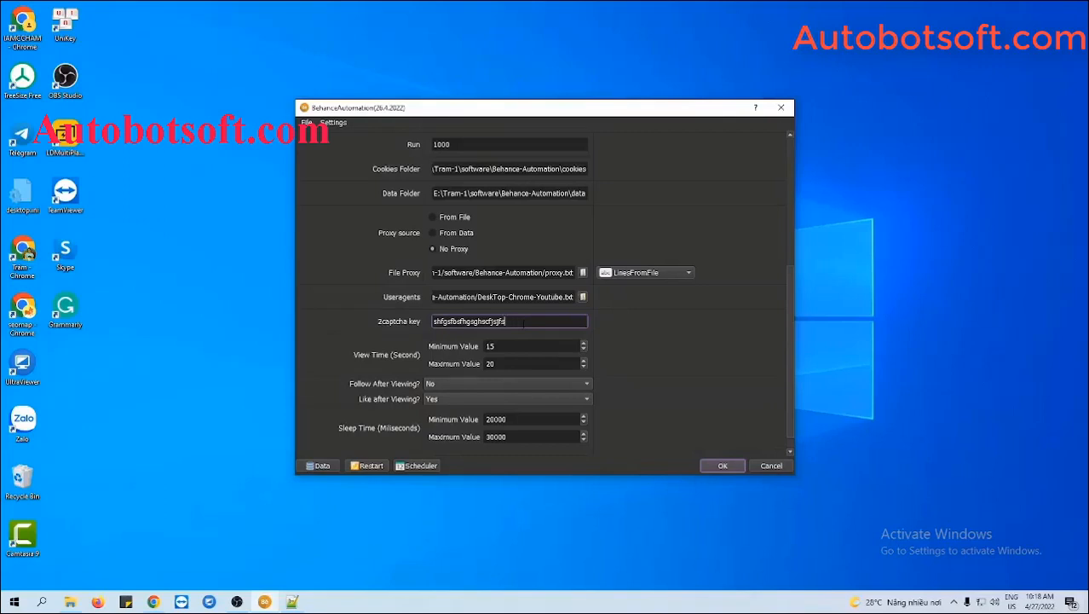
left_click(654, 354)
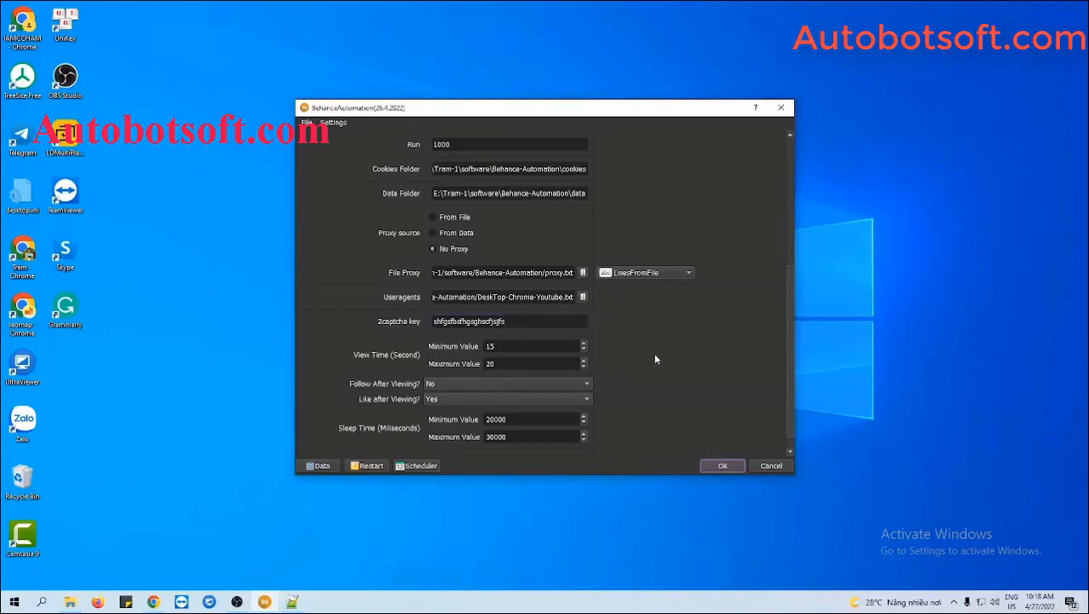
scroll(654, 359, "down", 1)
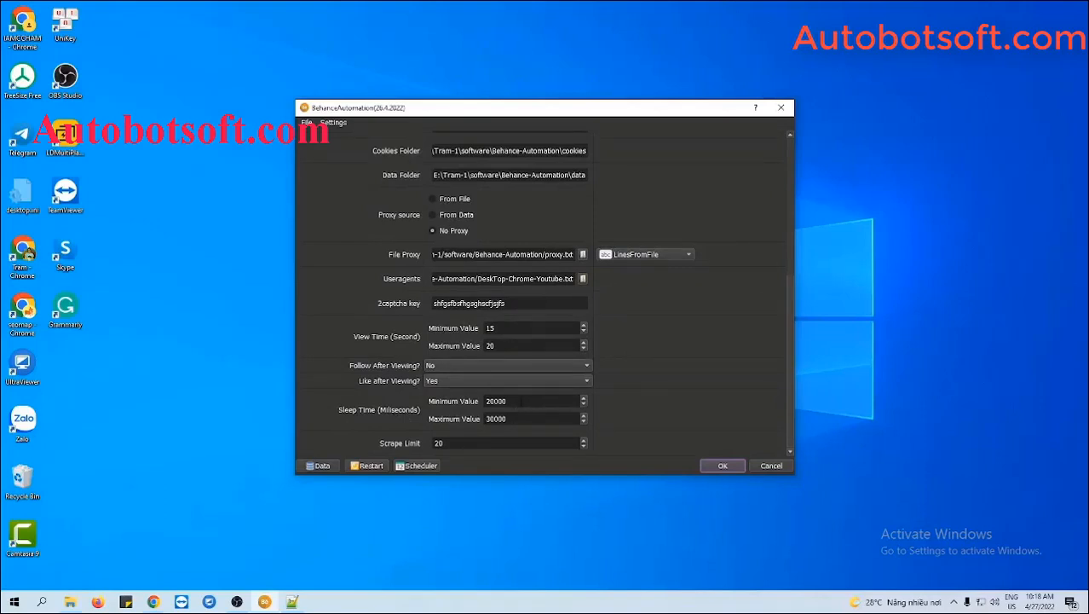
Change Sleep Time from 20000–30000 to a minimum of 5000 and maximum of 7000 ms.
left_click(520, 401)
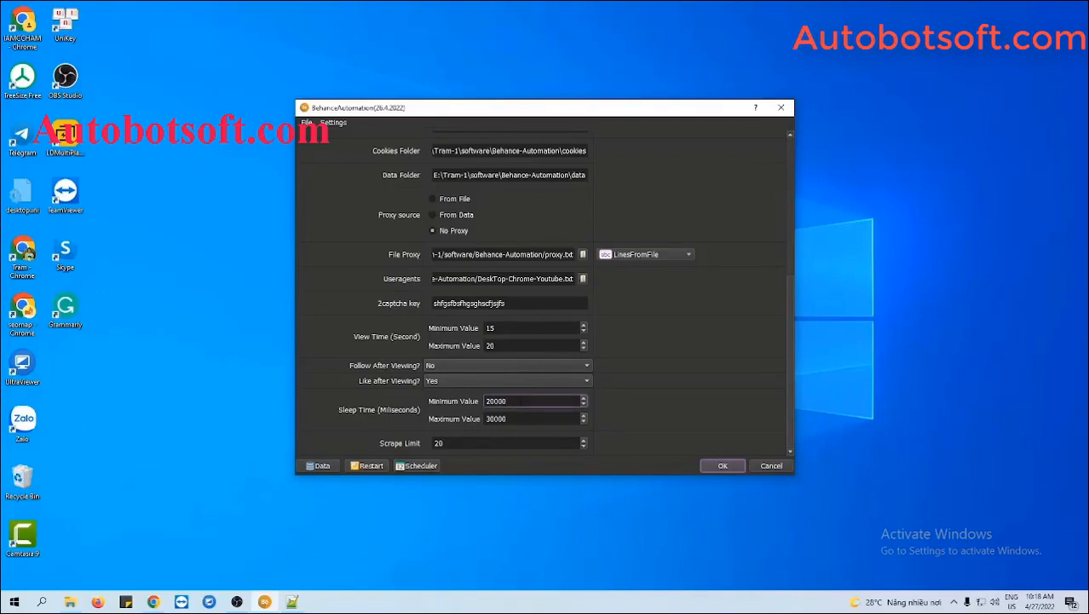
left_click(520, 418)
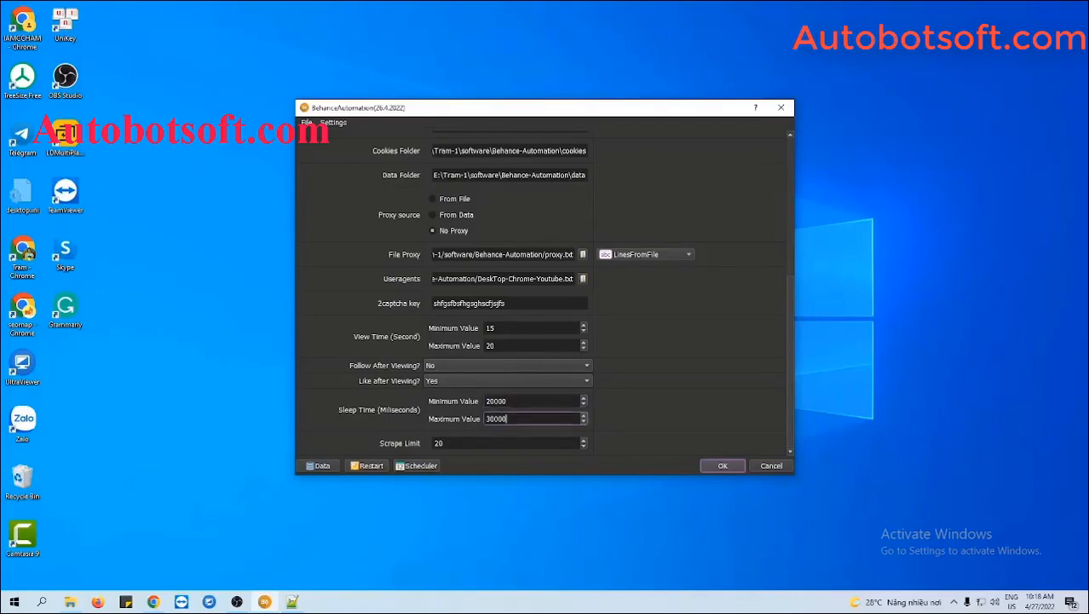
left_click_drag(513, 401, 483, 402)
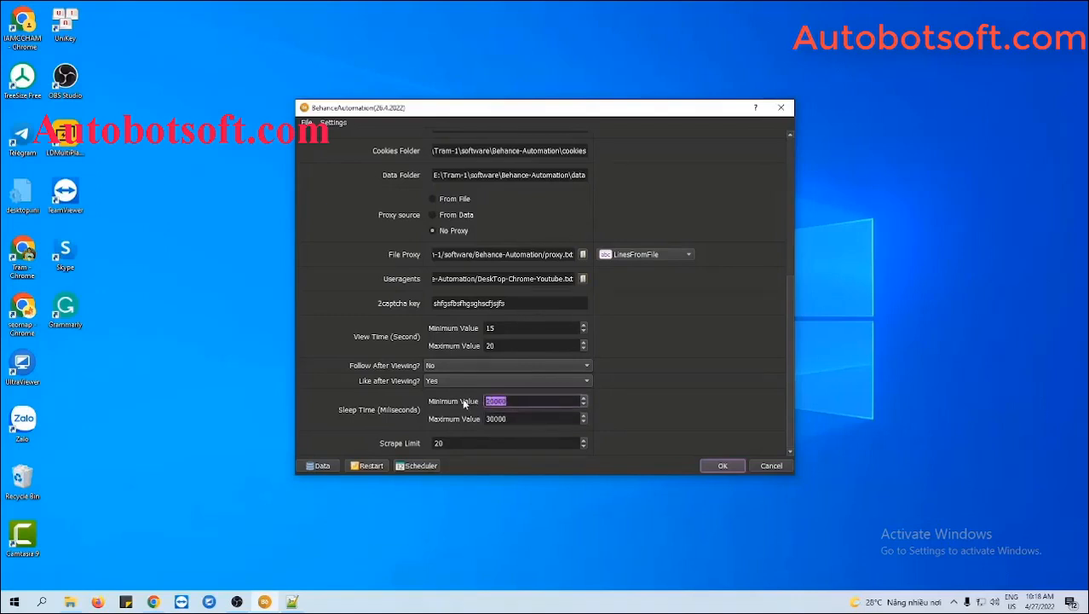
type("5000")
left_click_drag(506, 418, 473, 418)
type("7000")
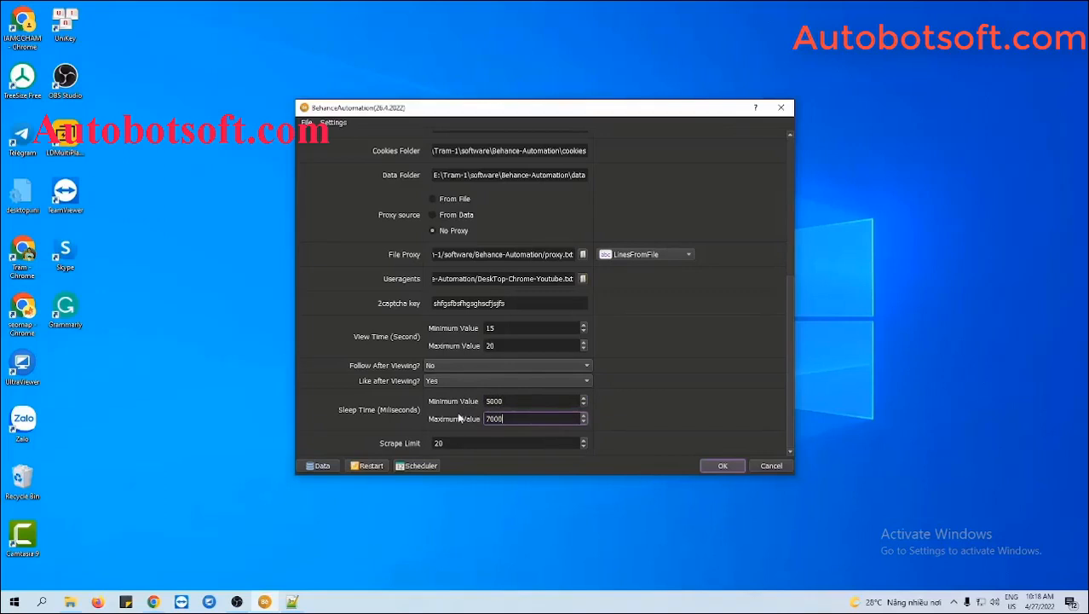
left_click(610, 407)
scroll(749, 229, "up", 5)
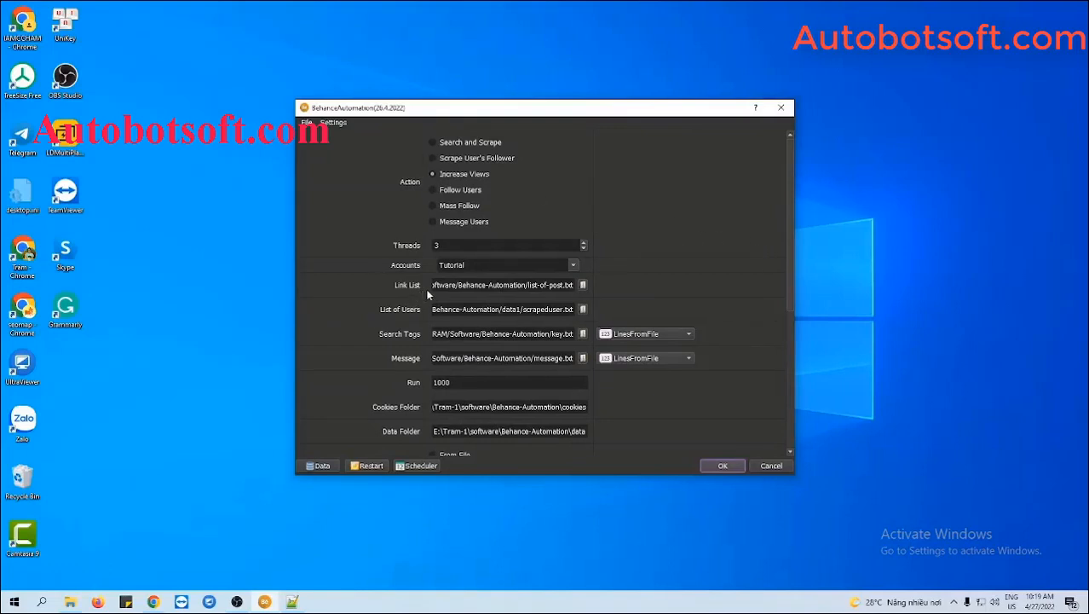
Add a new text document named list-post.txt and open it for editing in Notepad++.
left_click(70, 602)
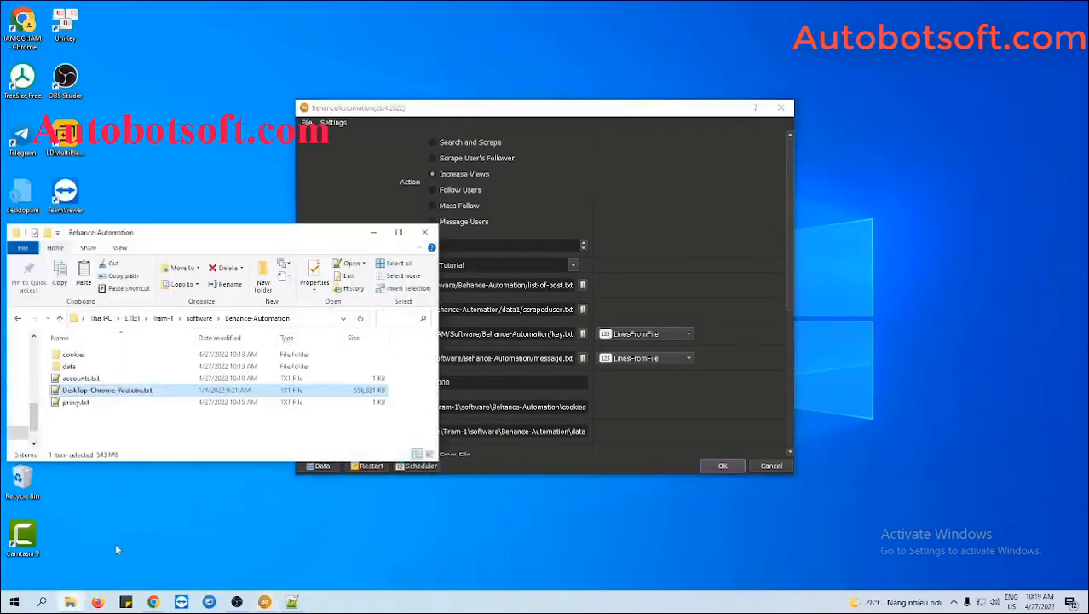
right_click(121, 416)
mouse_move(164, 394)
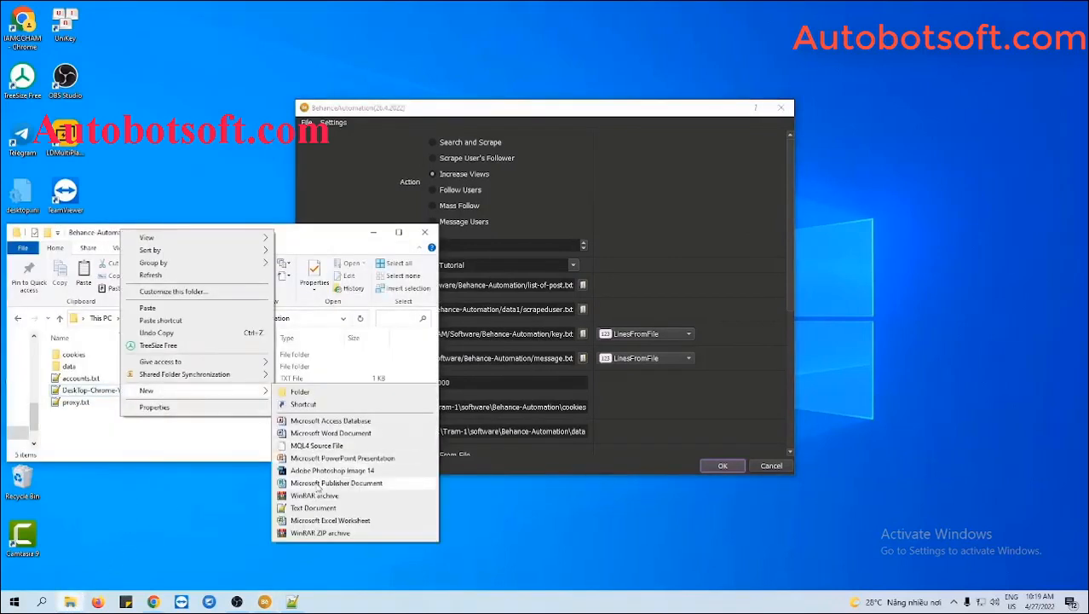
left_click(311, 508)
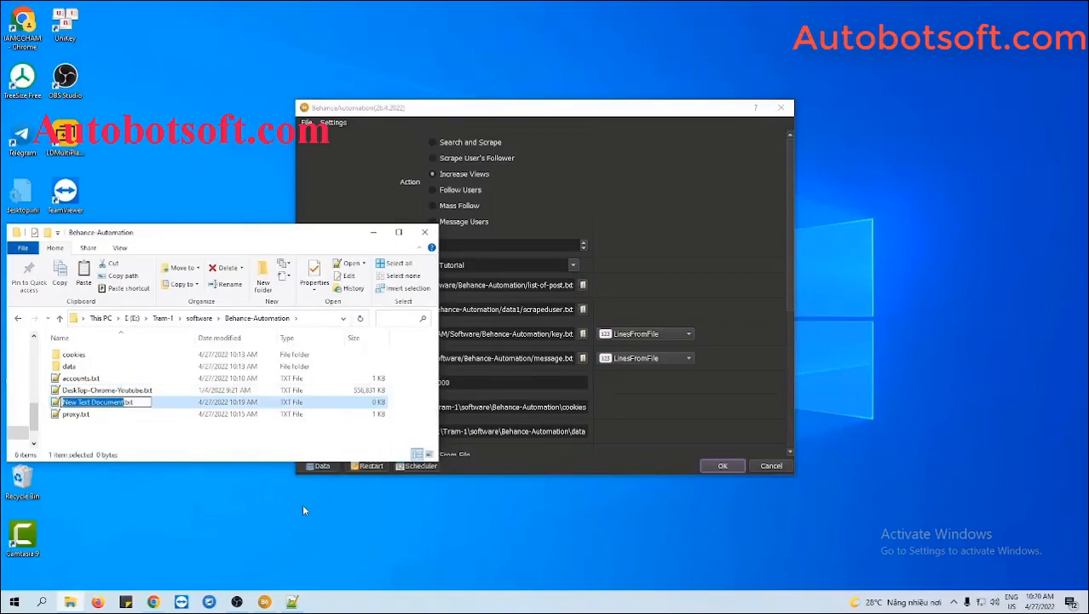
type("list")
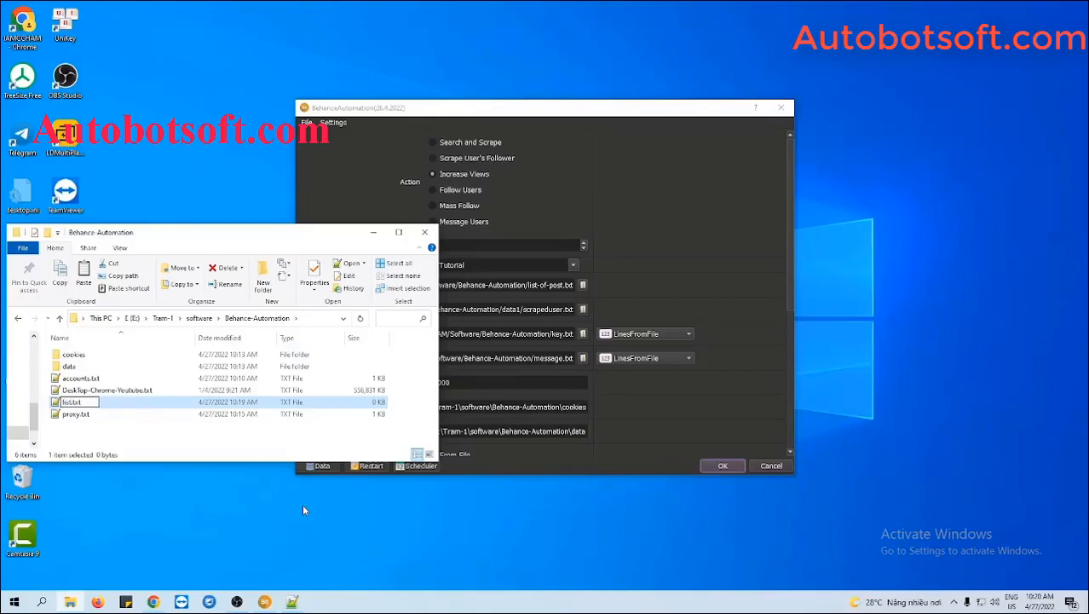
type("-post")
key("Return")
double_click(79, 401)
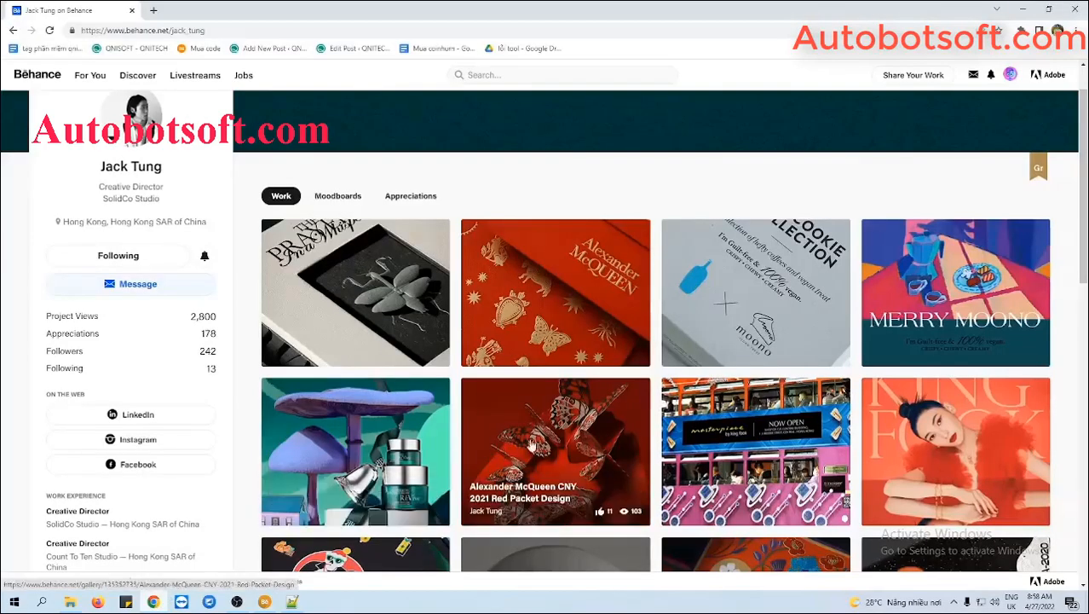
Paste the Blue Bottle x Moono CNY Boxset 2022 gallery URL into list-post.txt and save it.
left_click(751, 337)
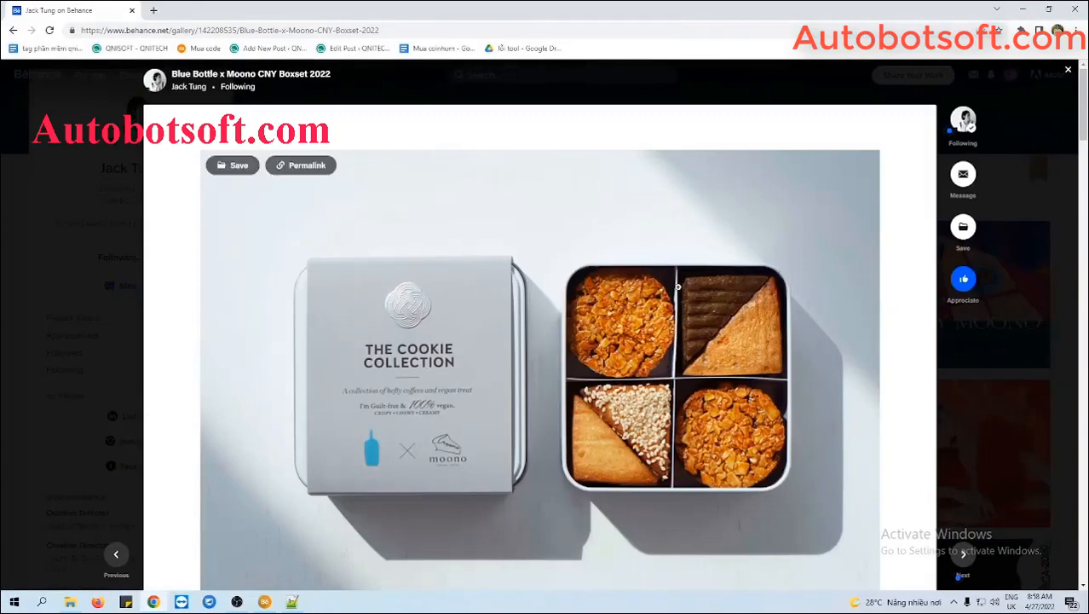
left_click(413, 28)
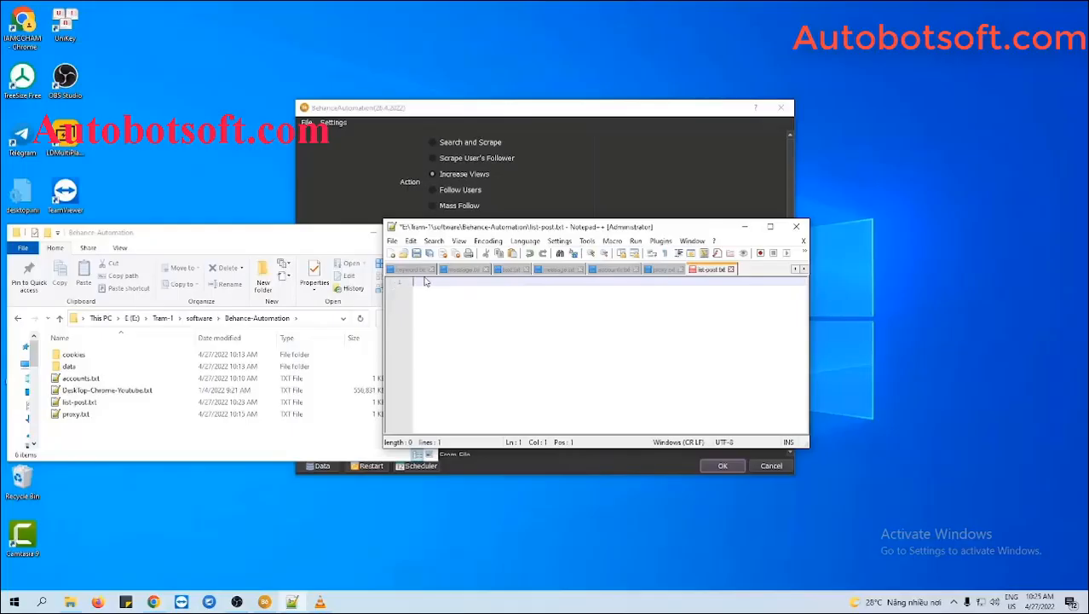
type("https://www.behance.net/gallery/142208535/Blue-Bottle-x-Moono-CNY-Boxset-2022")
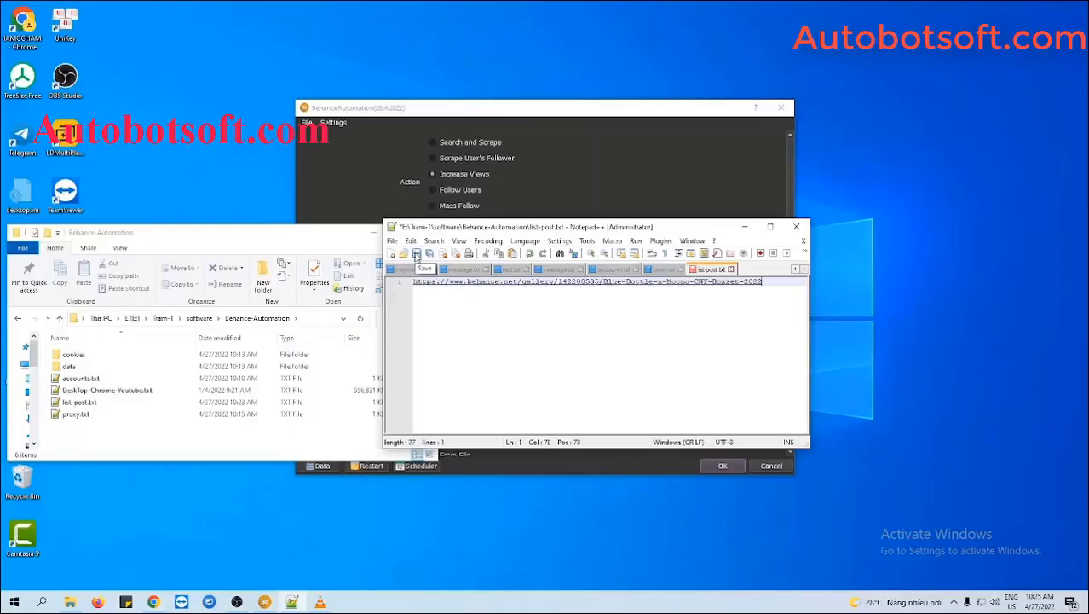
left_click(416, 255)
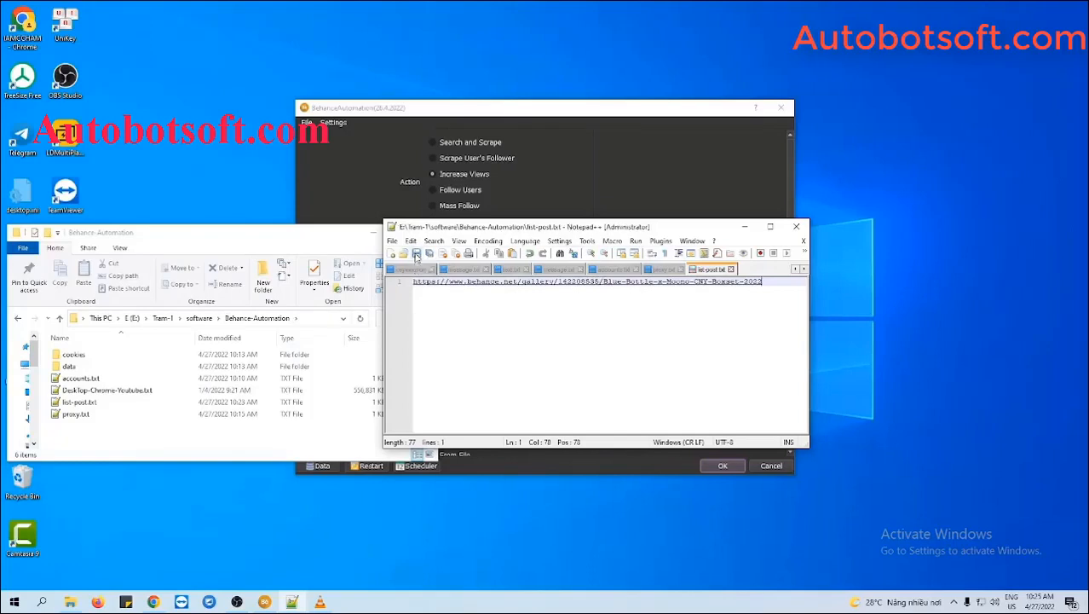
left_click(373, 231)
left_click(744, 227)
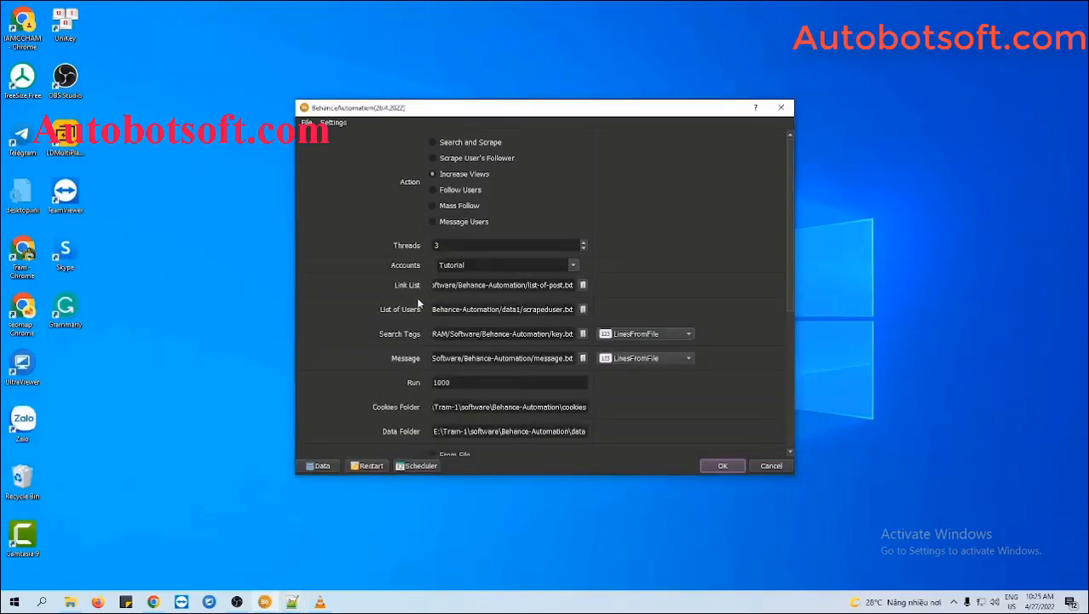
Set the Link List file to list-post.txt.
left_click(582, 285)
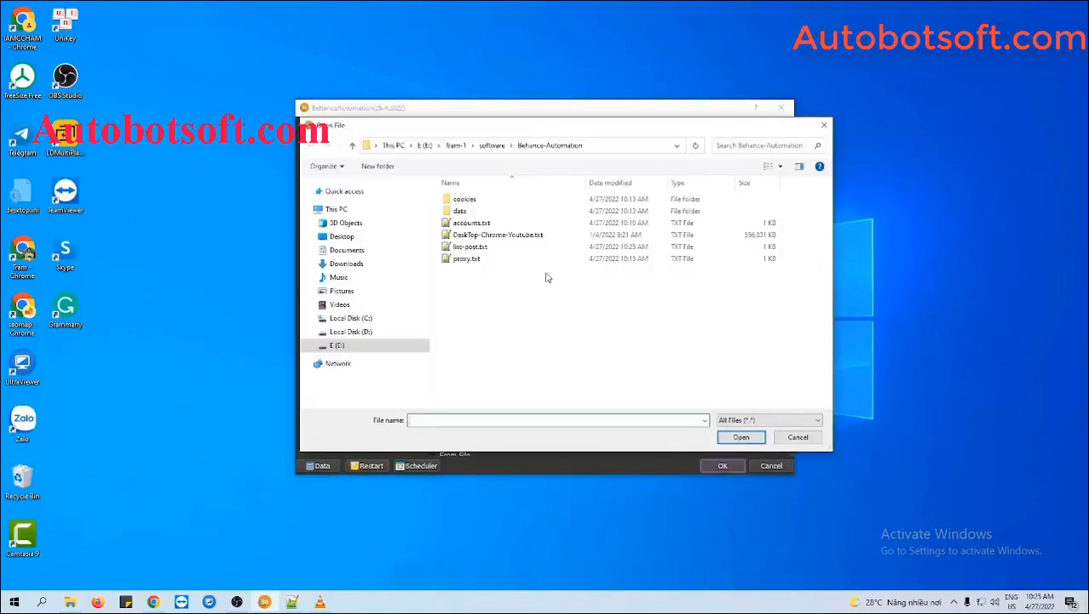
left_click(470, 246)
left_click(739, 438)
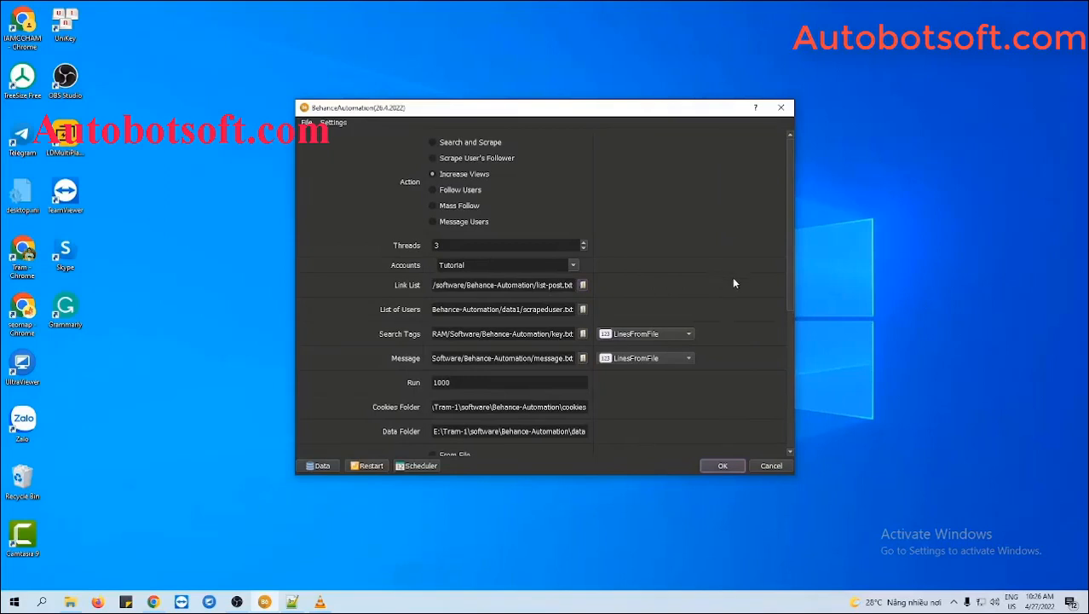
Keep View Time at 15–20 s, Like after Viewing Yes, and Follow After Viewing No.
scroll(747, 354, "down", 5)
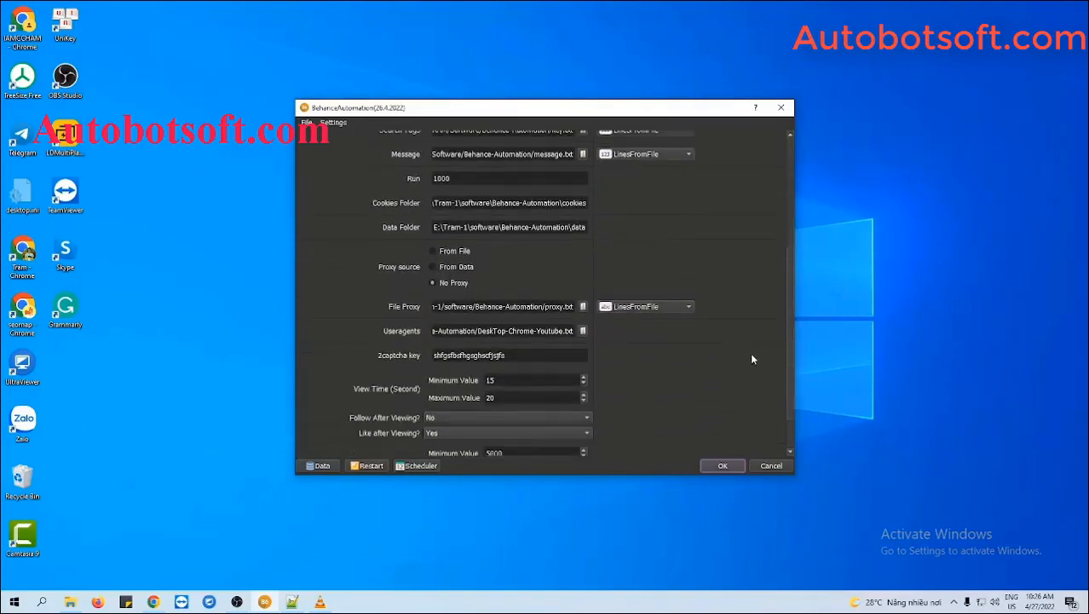
scroll(752, 359, "down", 2)
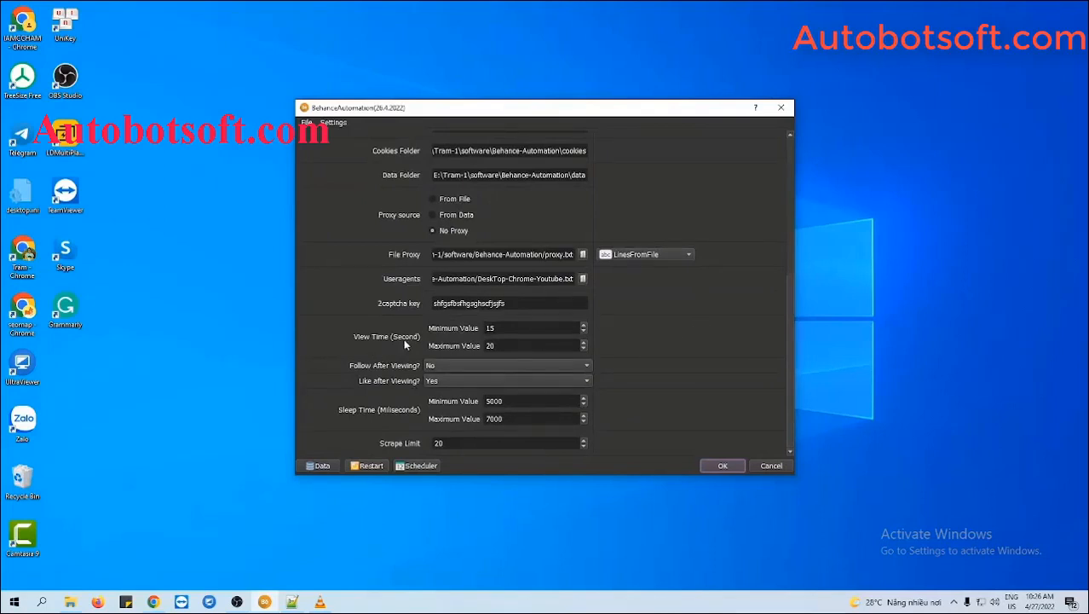
left_click(494, 328)
left_click(509, 345)
left_click(440, 365)
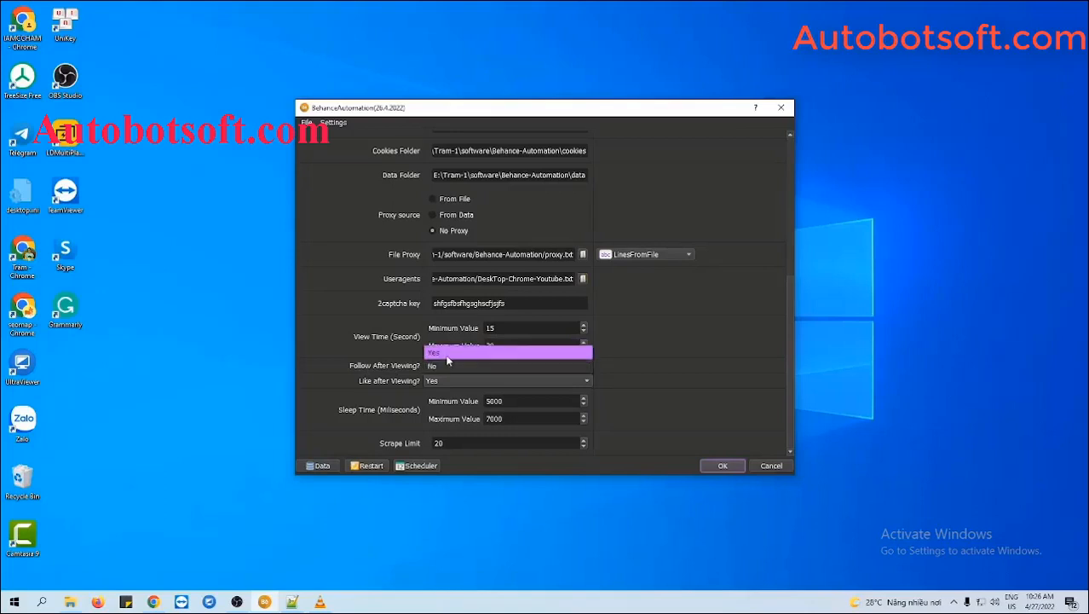
left_click(443, 348)
left_click(440, 381)
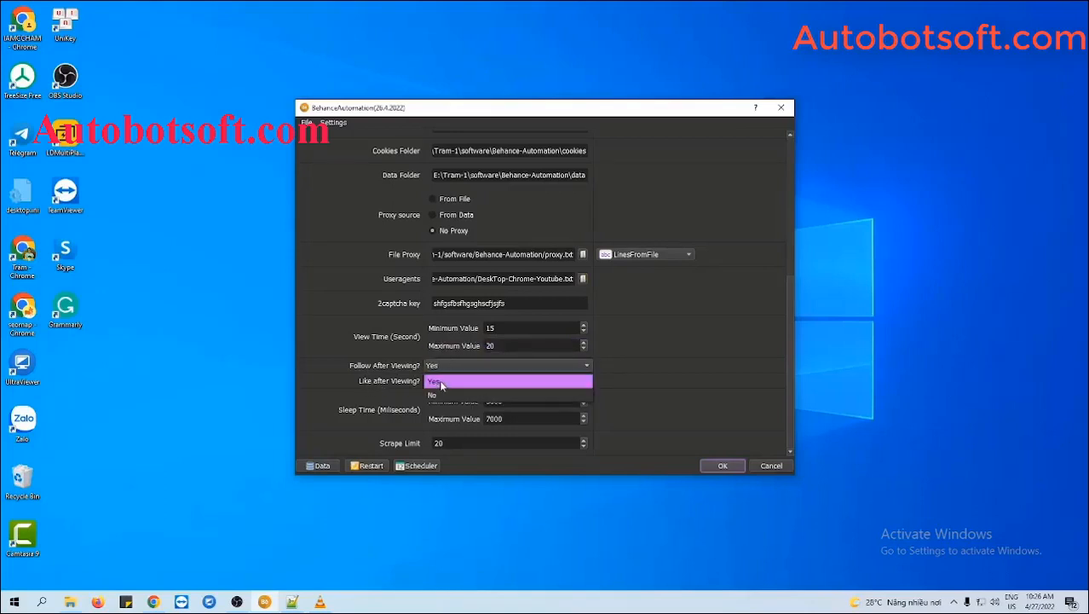
left_click(442, 383)
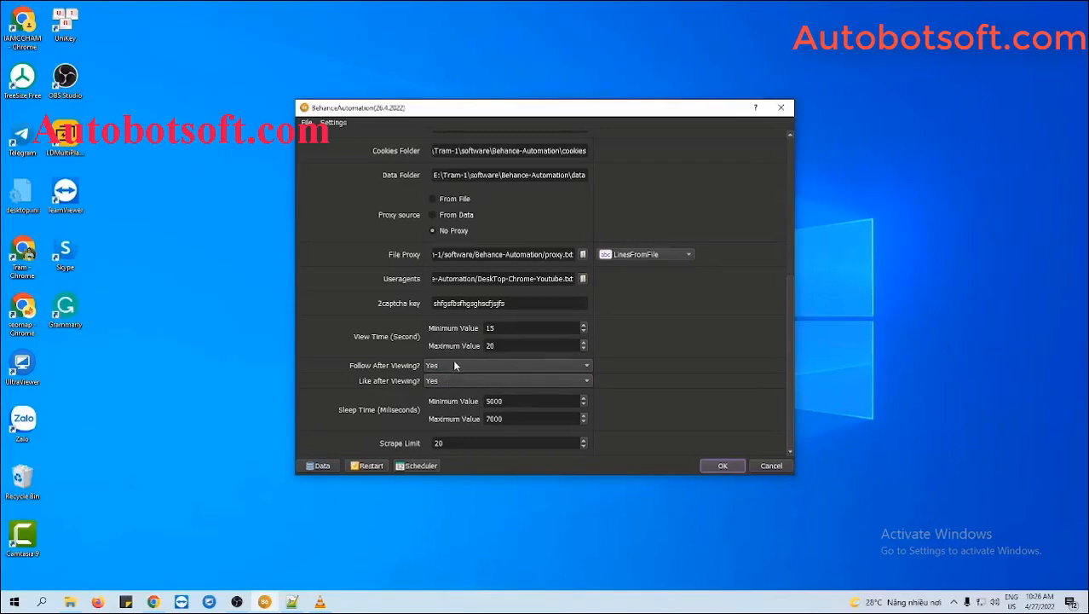
left_click(456, 365)
left_click(453, 377)
Start the run with OK, show Browser #1 and #2, and tile the windows side by side.
left_click(722, 467)
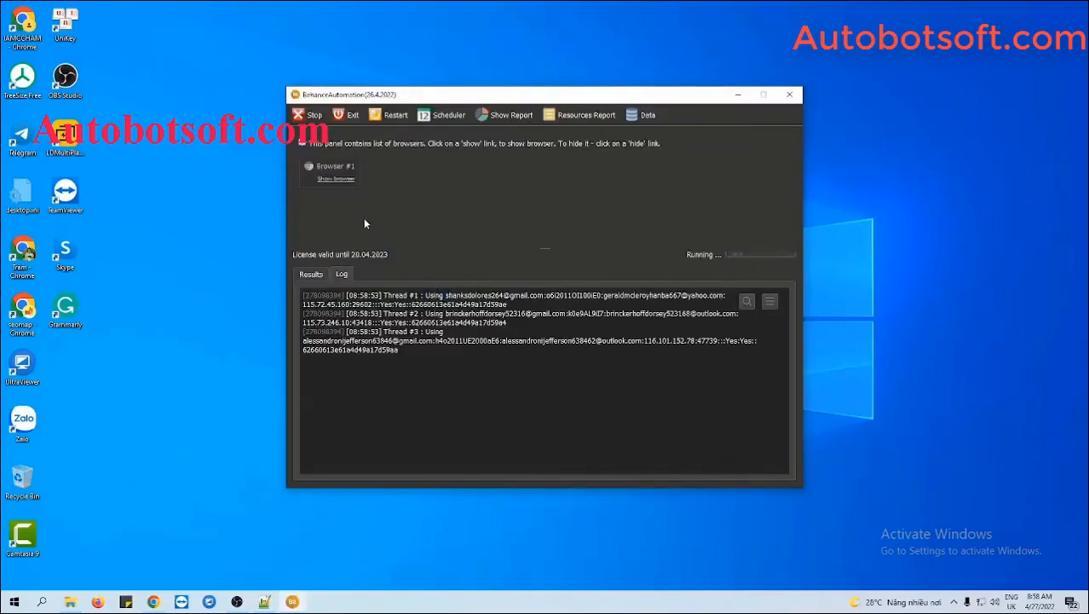
left_click(342, 177)
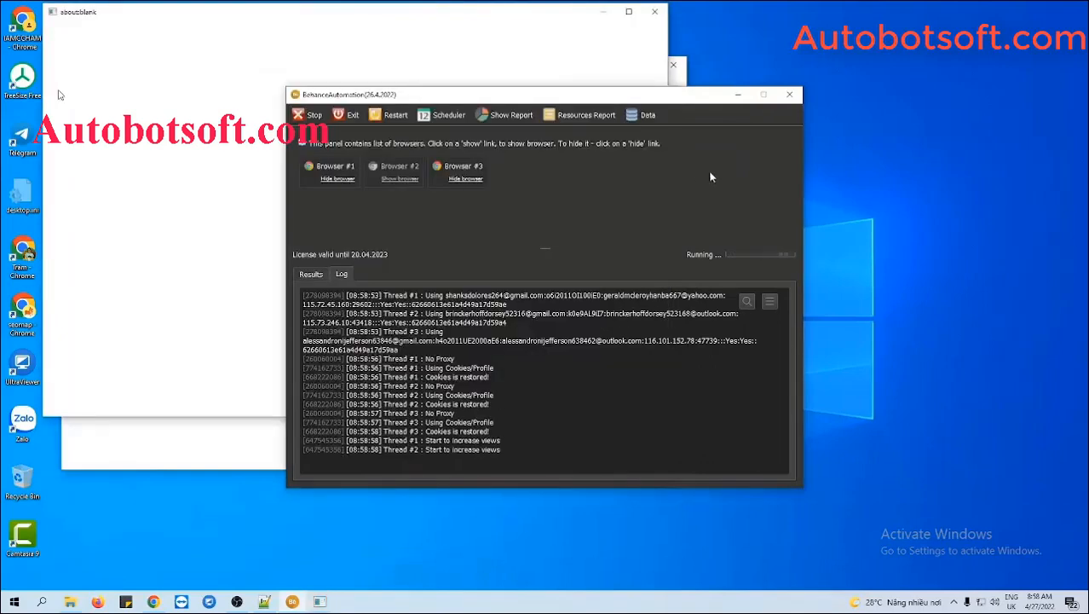
left_click(414, 178)
right_click(693, 601)
left_click(779, 504)
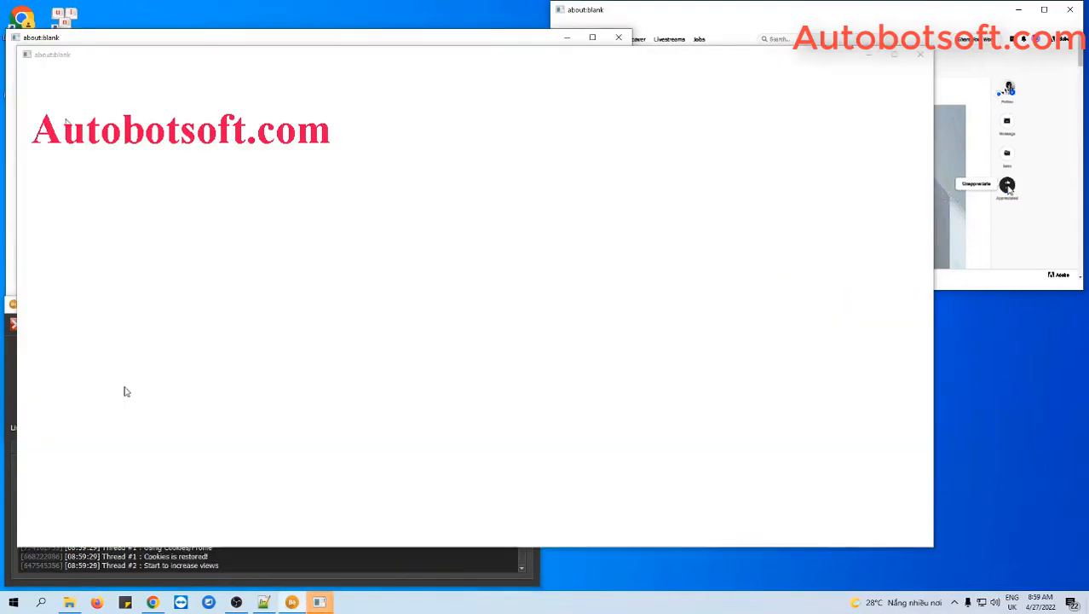
Tile all four windows side by side to watch the threads like the post.
right_click(708, 601)
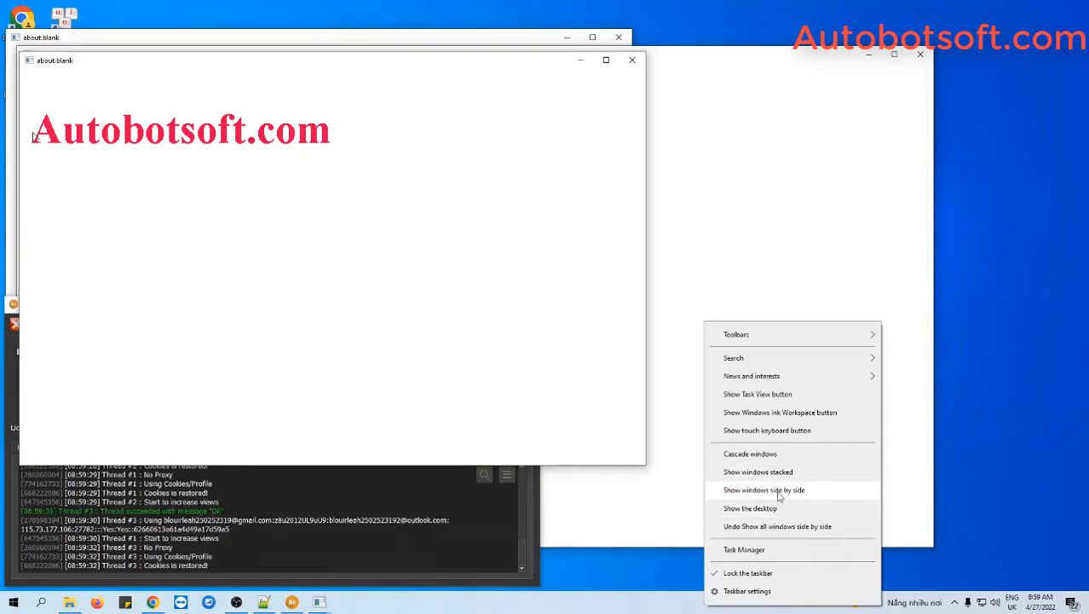
left_click(777, 491)
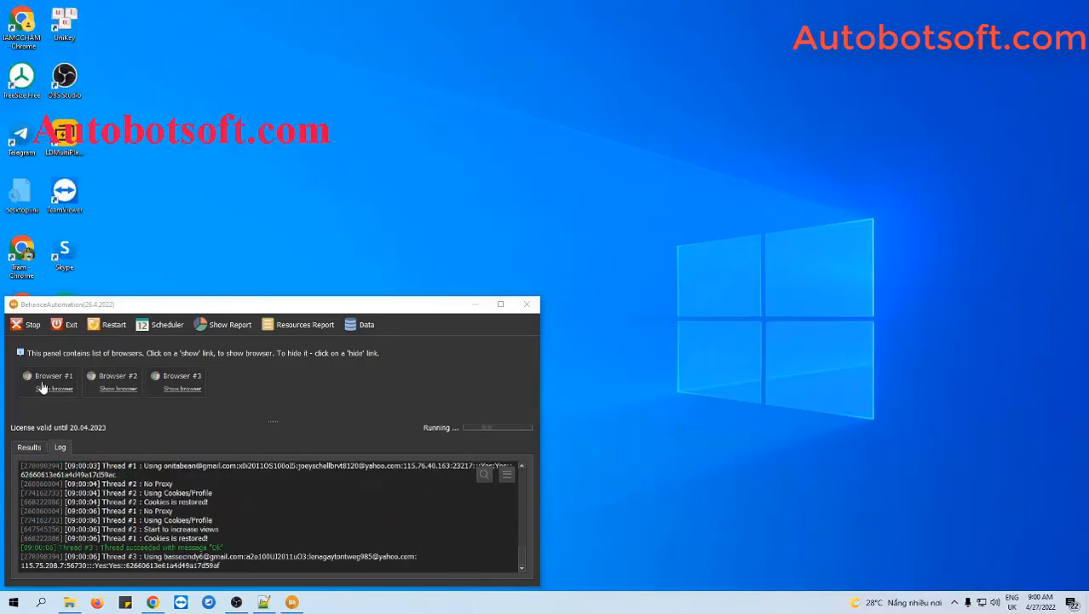
Show Browser #1 again and wait until Threads #1 and #3 log Ok, leaving Browser #2 running.
left_click(42, 388)
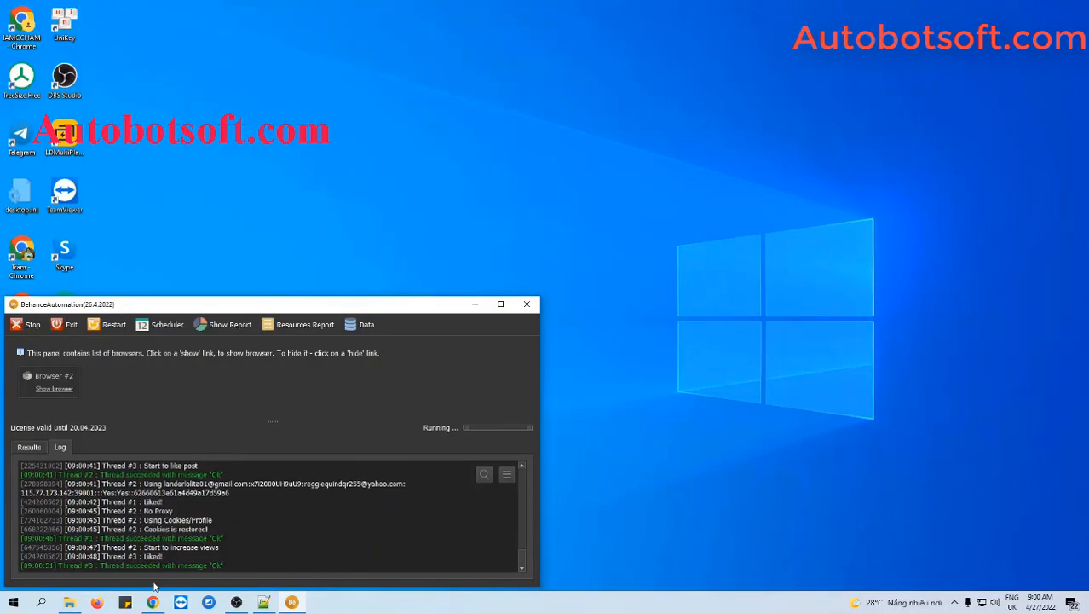
mouse_move(152, 605)
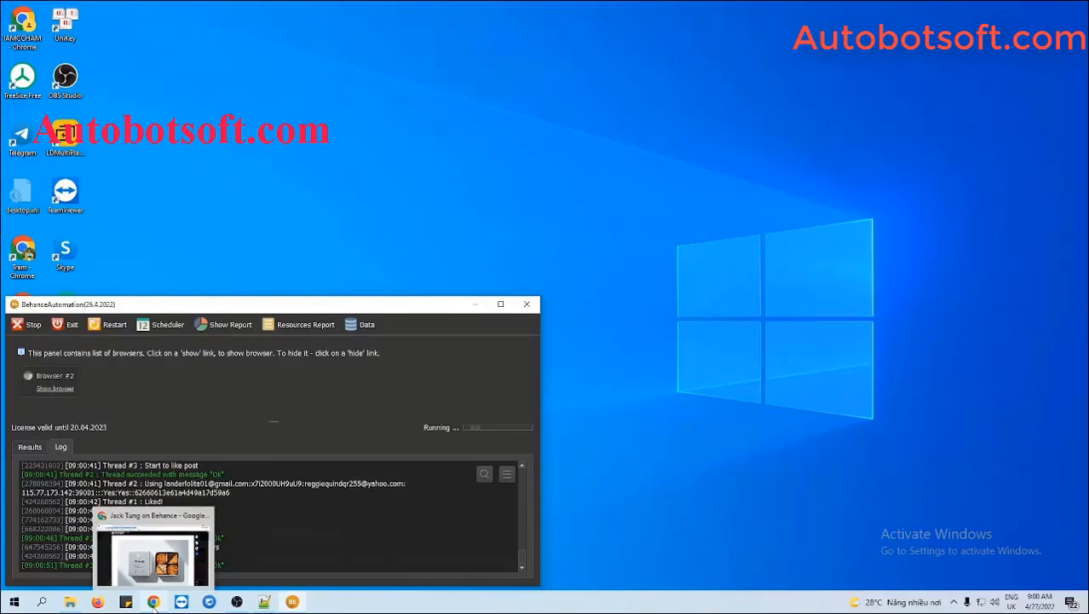
Reload the Blue Bottle x Moono CNY Boxset 2022 post to check it is Appreciated, with 19 appreciations and 146 views.
left_click(153, 602)
scroll(665, 388, "up", 2)
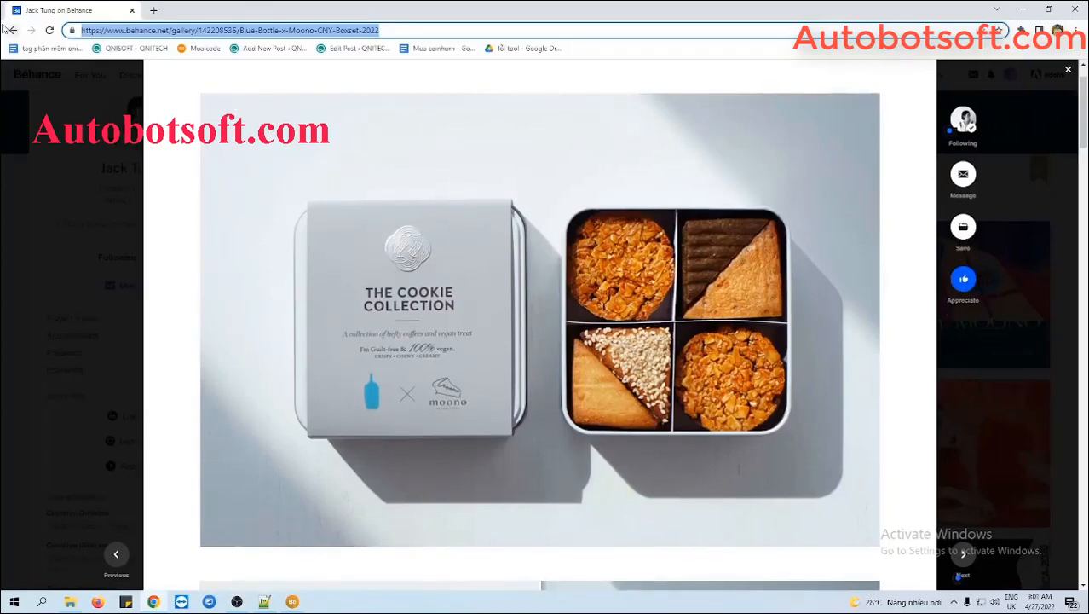
key("Return")
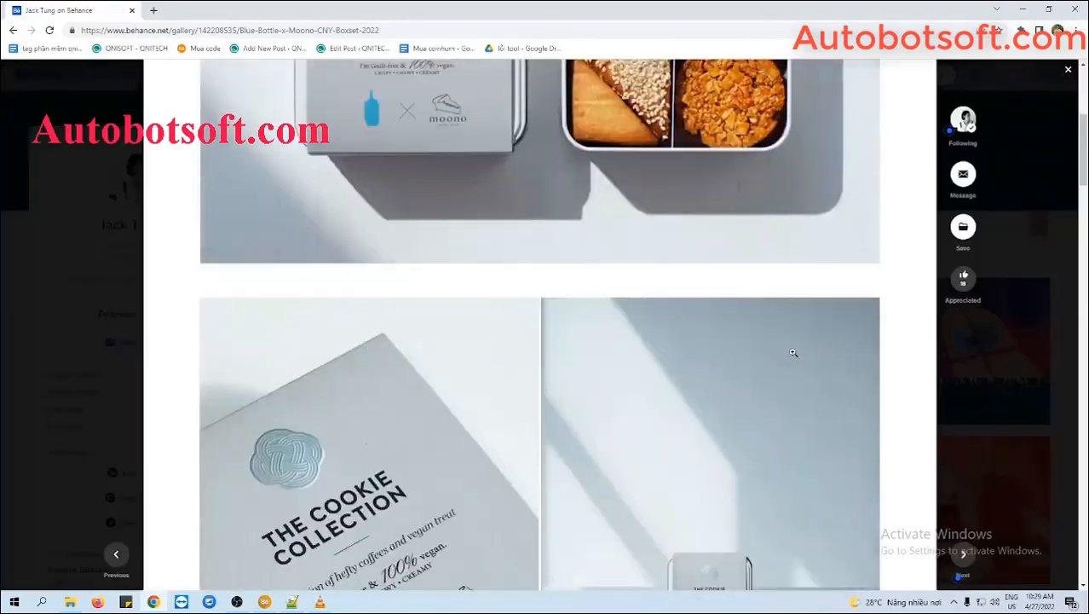
scroll(793, 349, "down", 3)
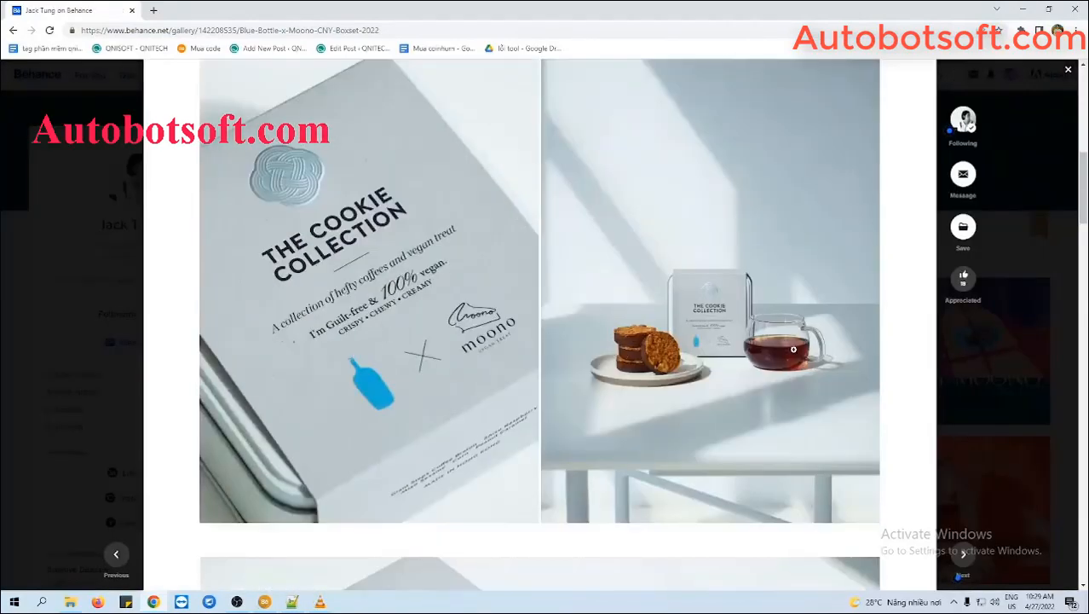
scroll(793, 349, "down", 15)
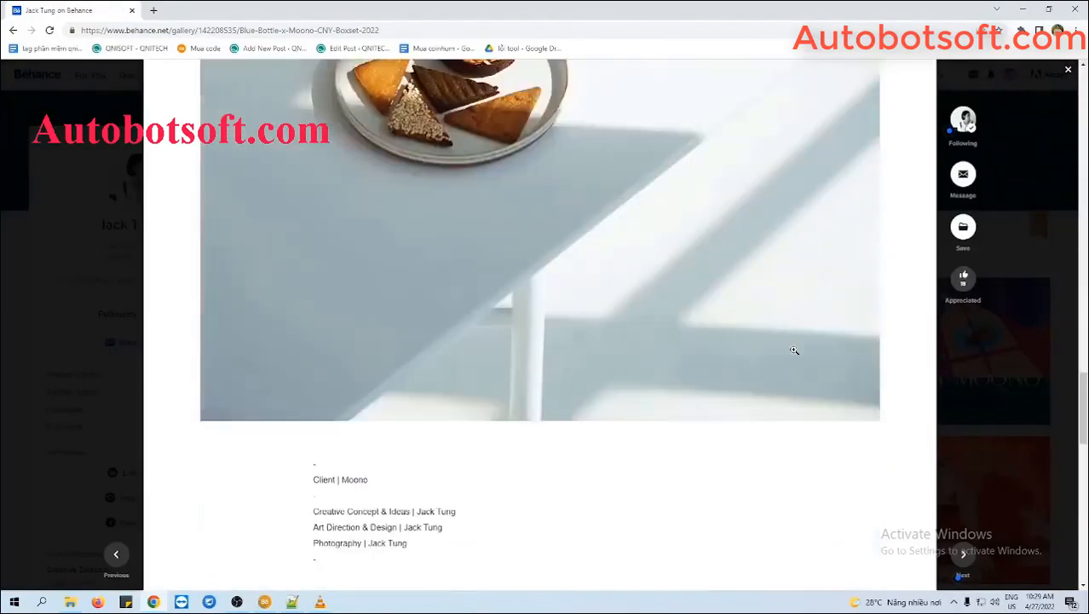